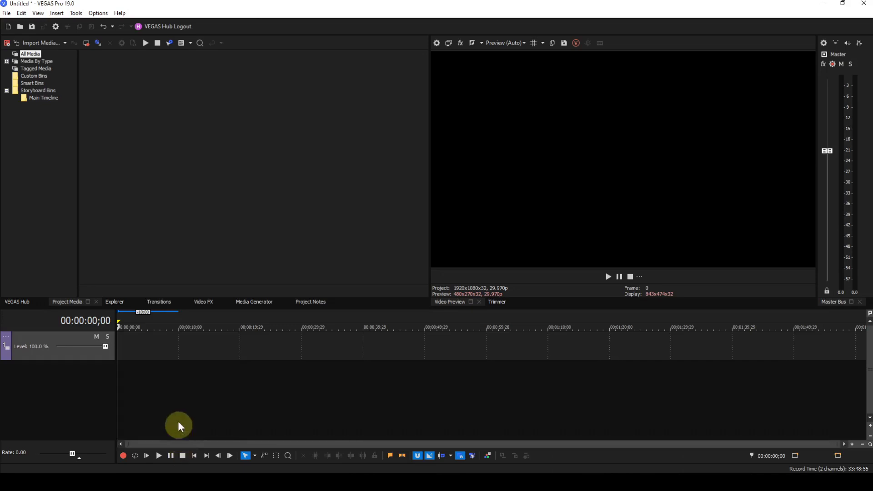
# - Drop the NewBlue Titler Pro 7 (Default) generator at the start of track 1
pyautogui.click(267, 302)
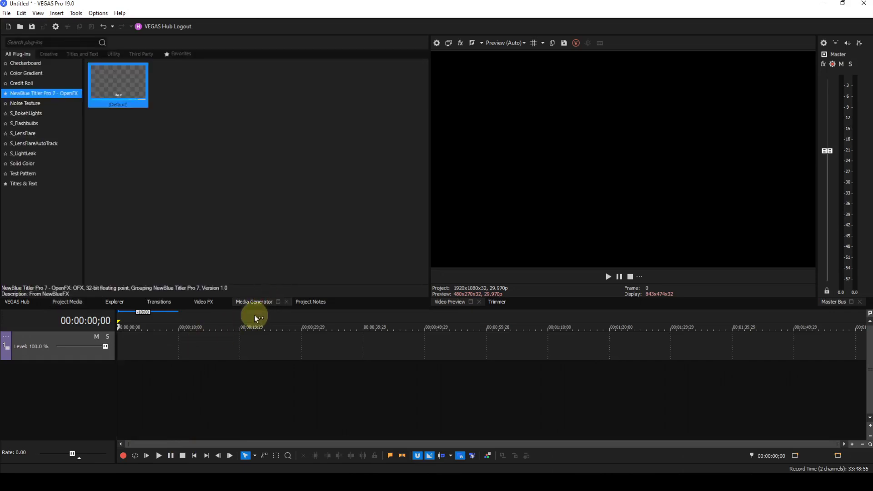
pyautogui.moveTo(120, 88); pyautogui.dragTo(121, 347)
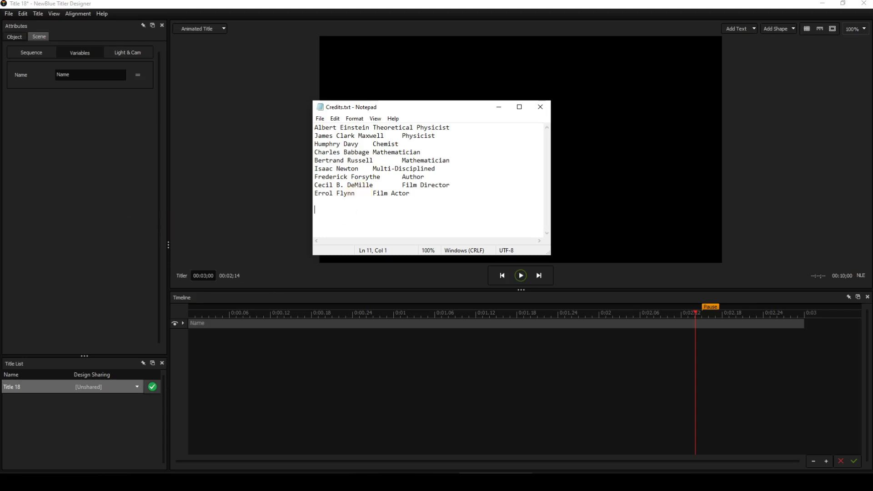
# - In the Titler Designer, make the Name text box fit its text
pyautogui.hotkey('alt', 'Tab')
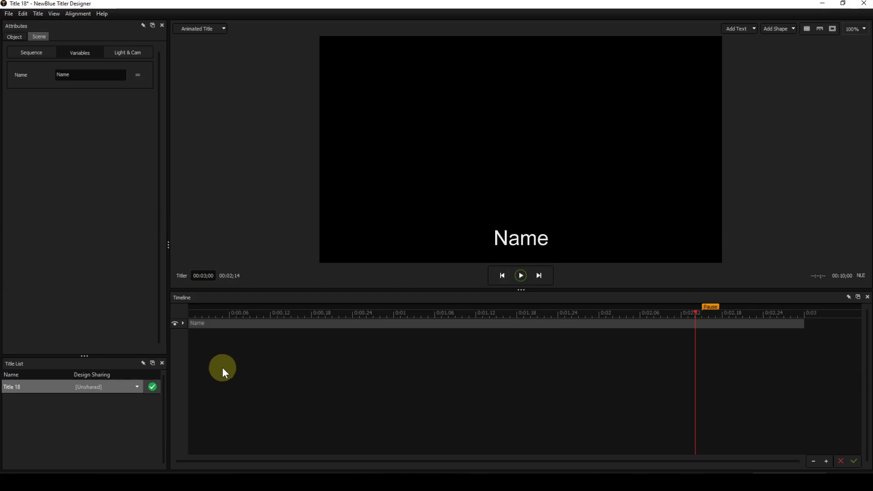
pyautogui.click(453, 241)
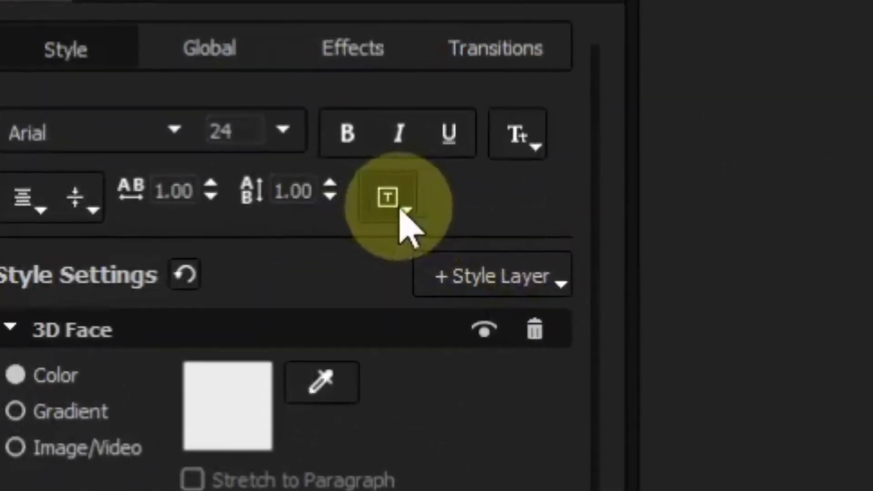
pyautogui.click(165, 115)
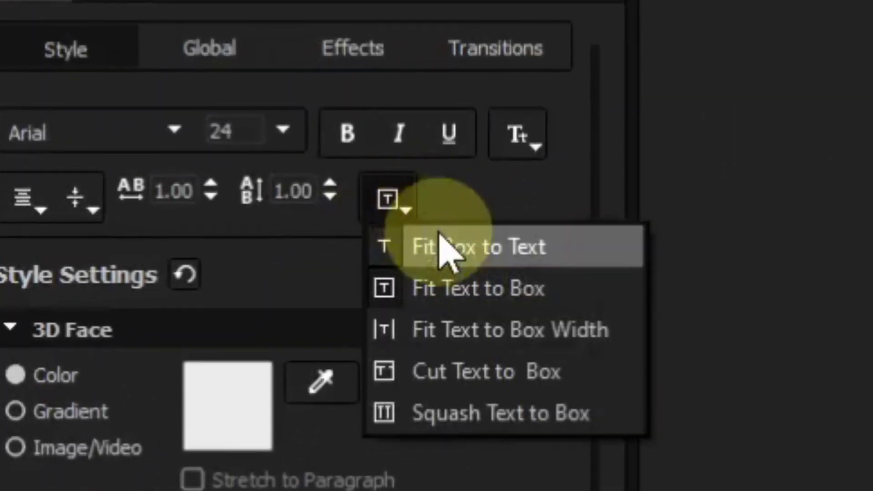
pyautogui.click(444, 248)
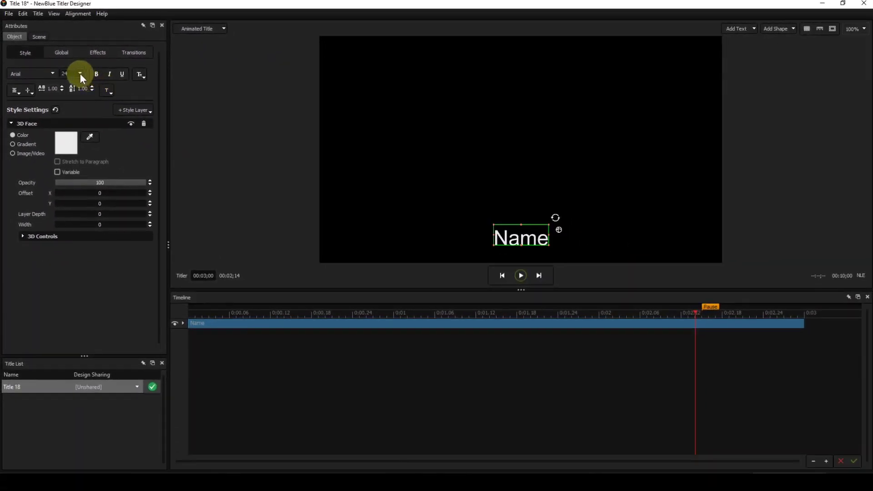
# - Set the Name text size to 20 and return to Credits.txt
pyautogui.click(80, 73)
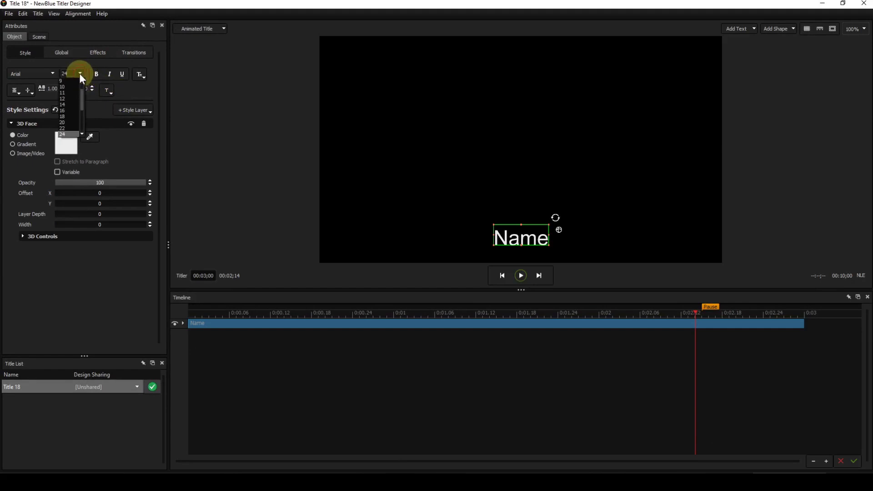
pyautogui.click(67, 121)
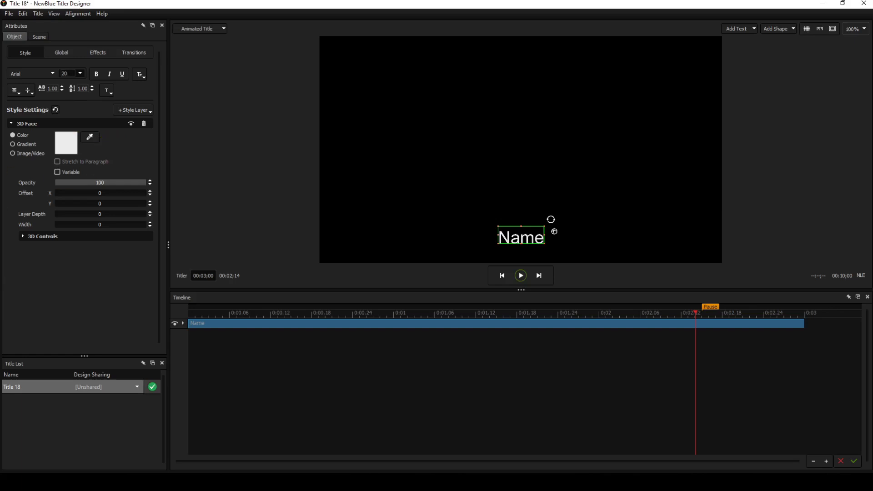
pyautogui.hotkey('alt', 'Tab')
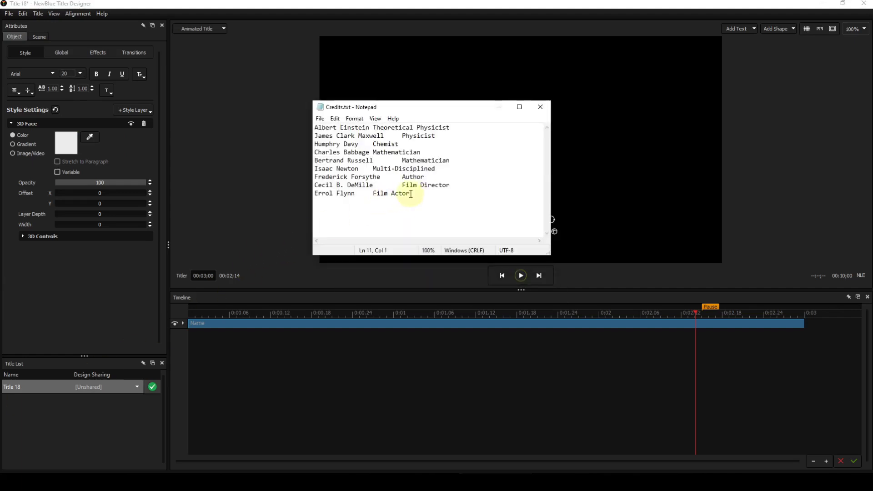
# - Copy all nine name and profession lines from Credits.txt, then return to the designer
pyautogui.moveTo(409, 193); pyautogui.dragTo(312, 127)
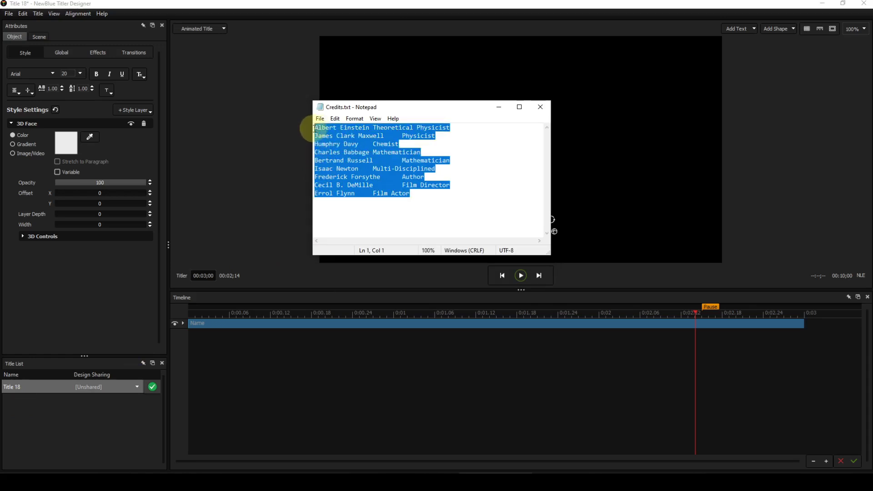
pyautogui.rightClick(351, 152)
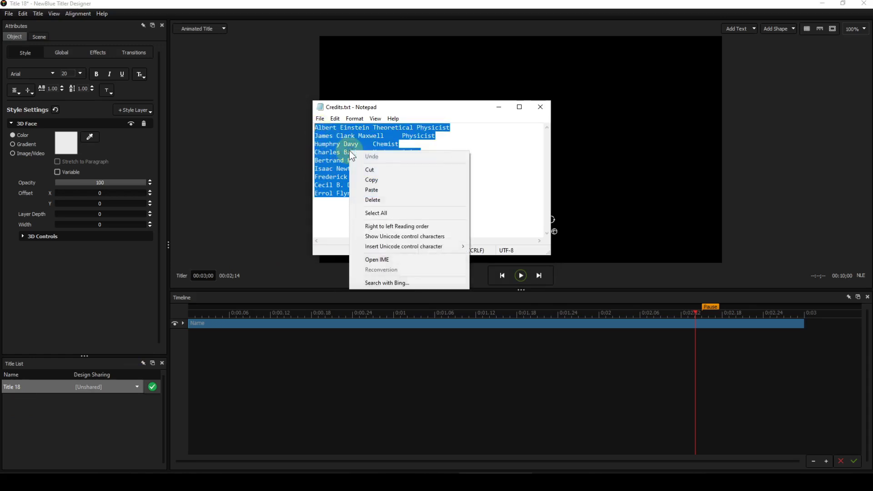
pyautogui.click(375, 179)
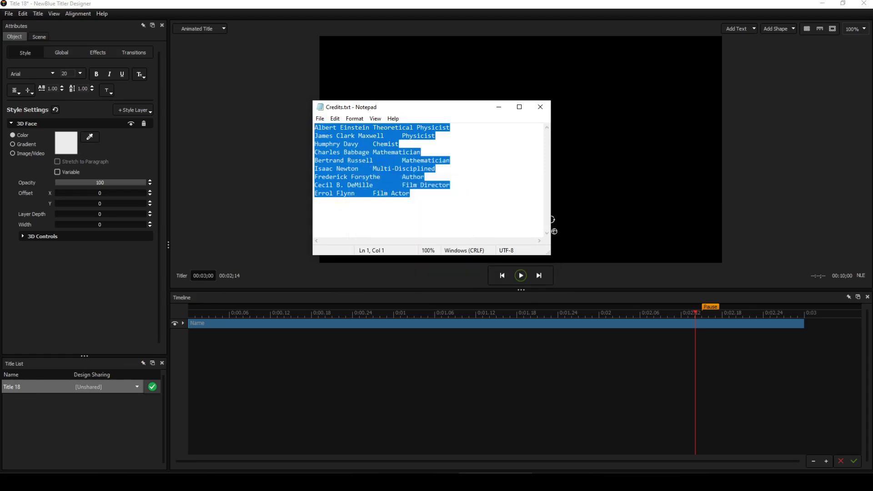
pyautogui.hotkey('alt', 'Tab')
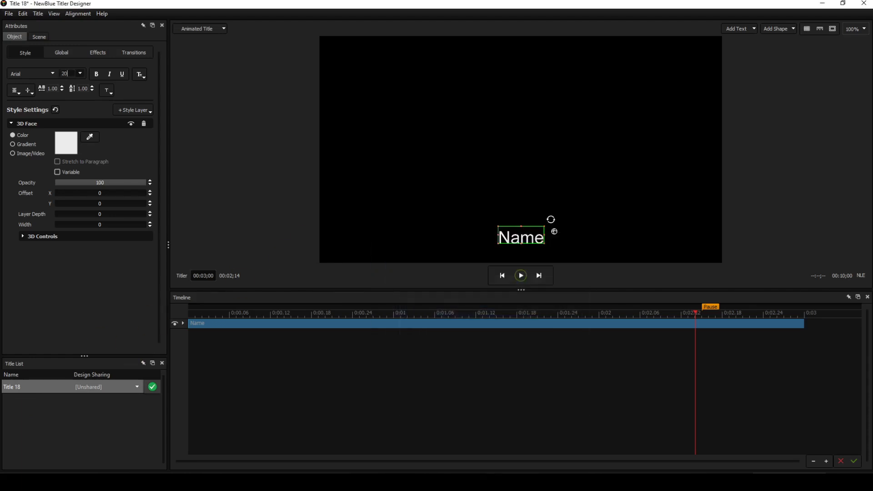
# - Paste the credits list over the Name placeholder, then undo it with Edit > Undo
pyautogui.doubleClick(525, 235)
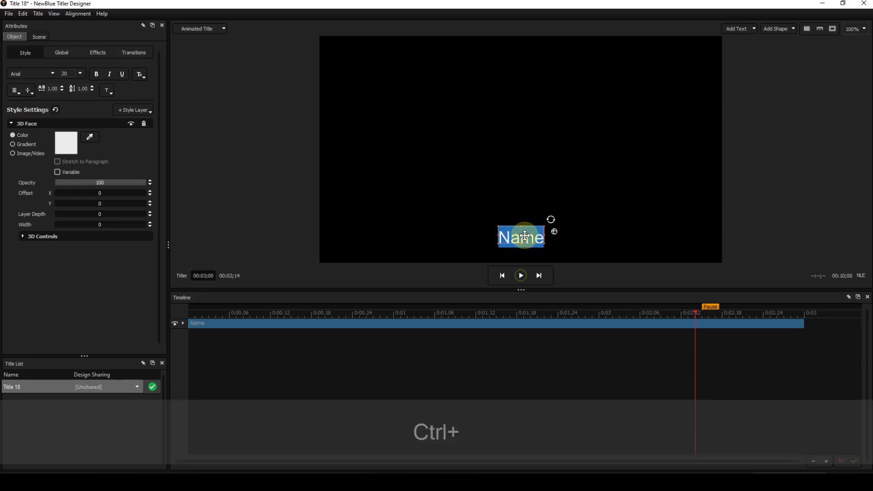
pyautogui.hotkey('ctrl', 'z')
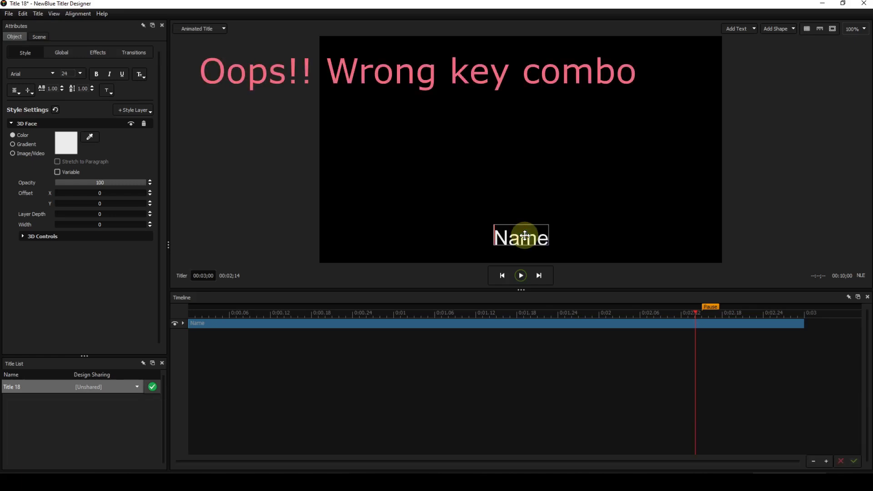
pyautogui.doubleClick(524, 235)
pyautogui.hotkey('ctrl', 'v')
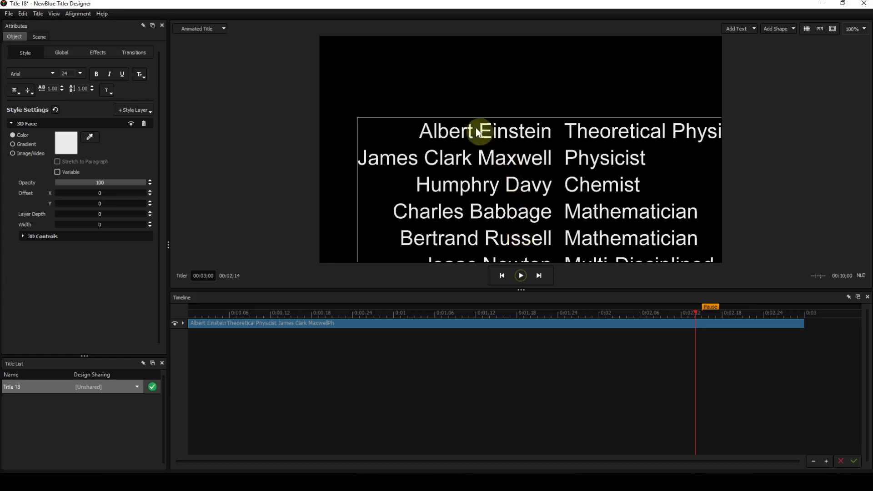
pyautogui.click(23, 14)
pyautogui.click(25, 25)
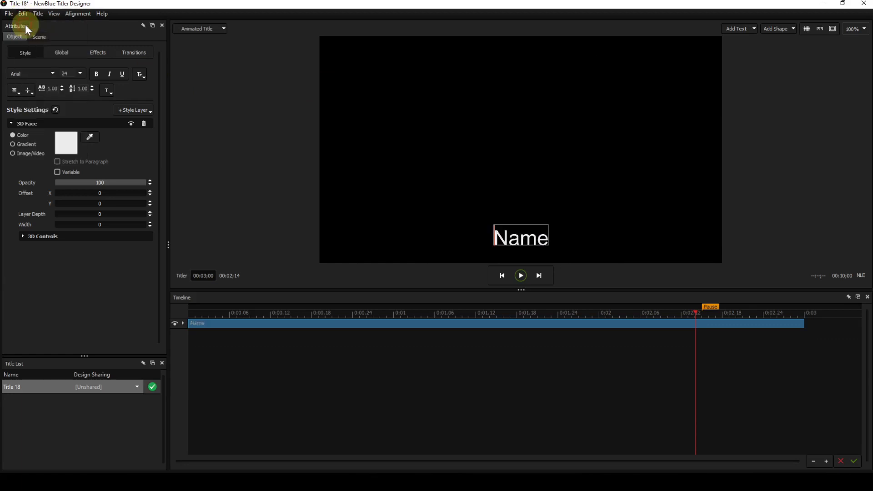
# - Undo a misplaced paste, then replace the whole Name word with the copied credits list
pyautogui.rightClick(511, 236)
pyautogui.click(513, 240)
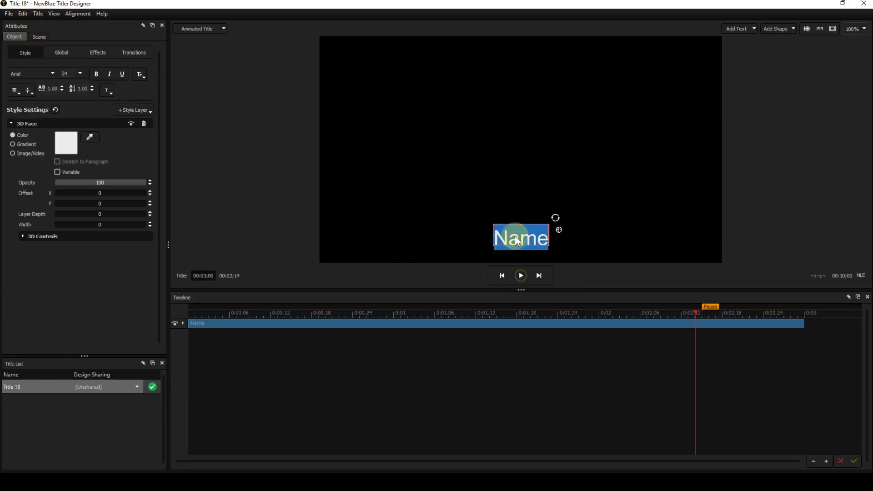
pyautogui.click(515, 236)
pyautogui.rightClick(515, 236)
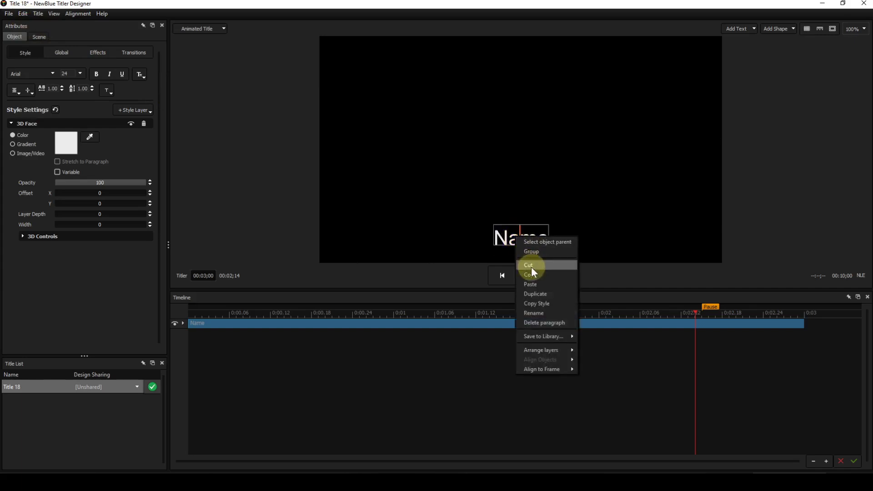
pyautogui.click(533, 284)
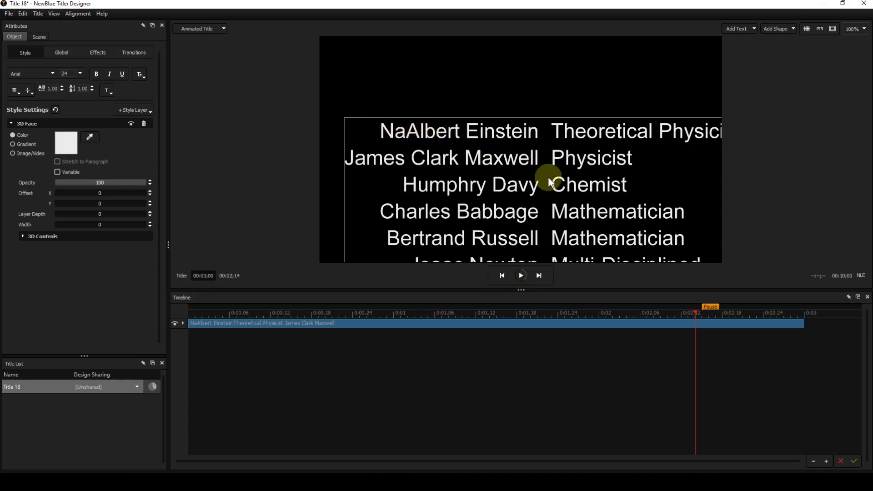
pyautogui.click(23, 13)
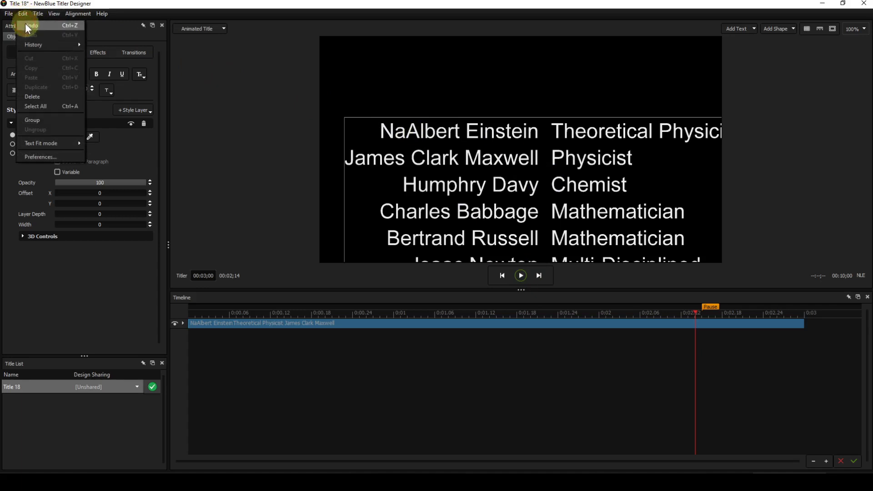
pyautogui.click(26, 26)
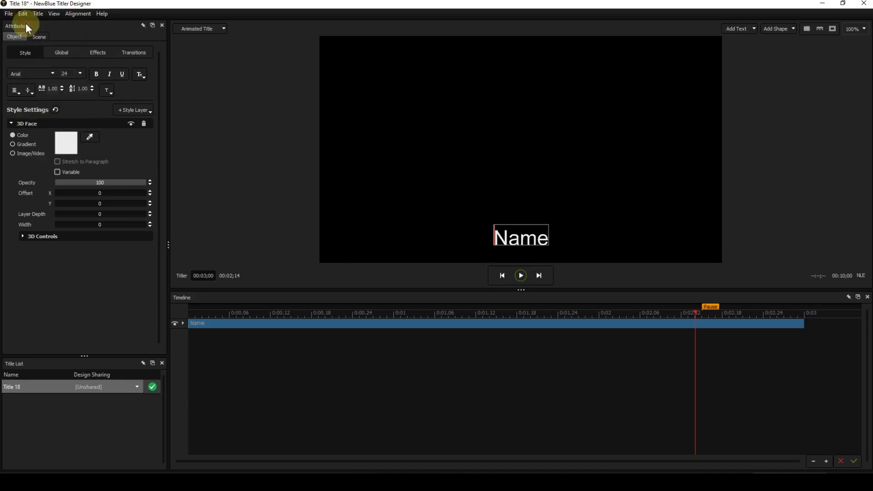
pyautogui.doubleClick(510, 237)
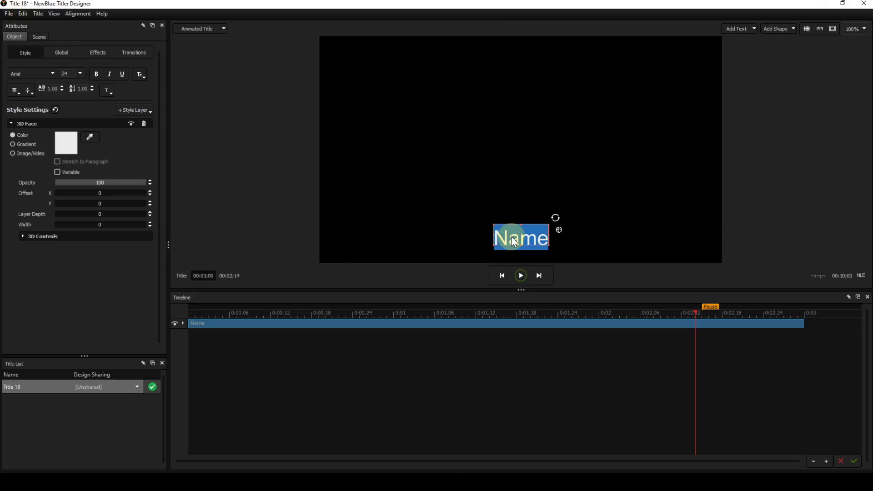
pyautogui.hotkey('ctrl', 'v')
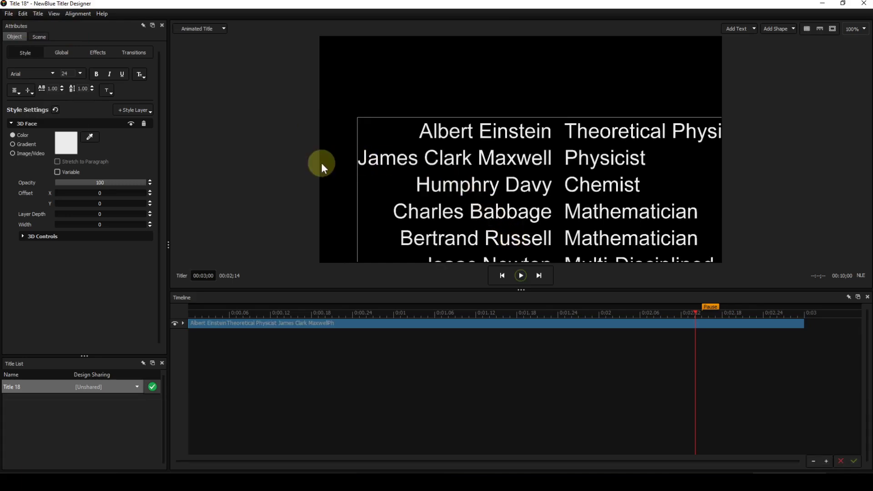
# - Reset the credits block position to 0, 0 and set its font size to 20
pyautogui.click(62, 53)
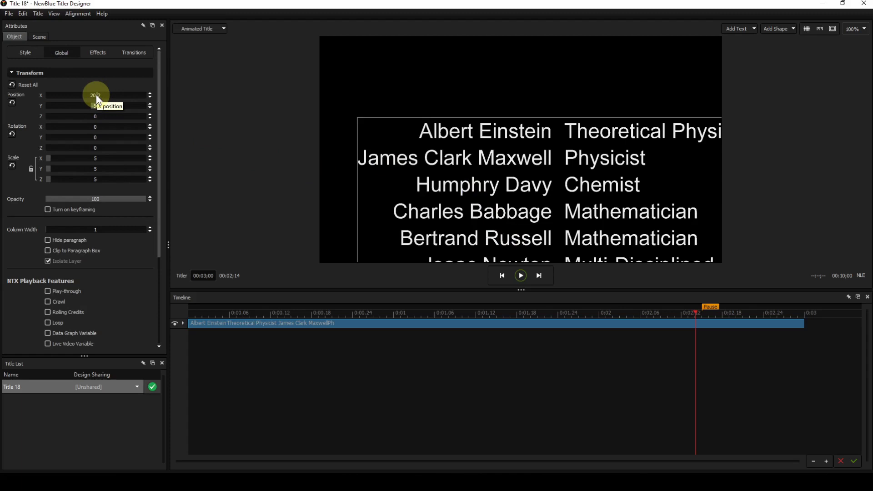
pyautogui.click(13, 104)
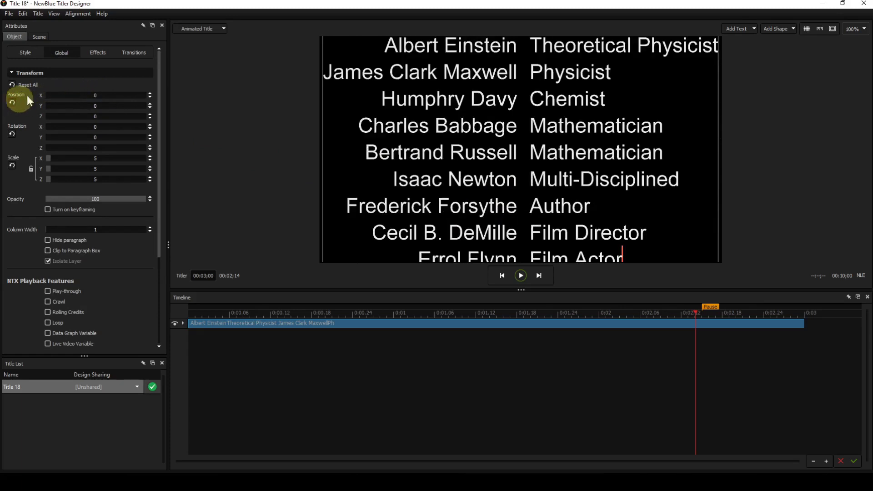
pyautogui.click(29, 51)
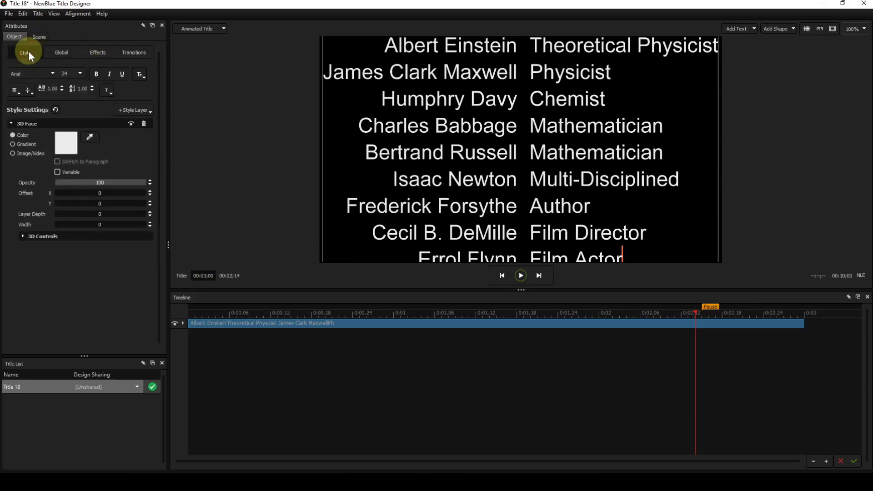
pyautogui.click(80, 74)
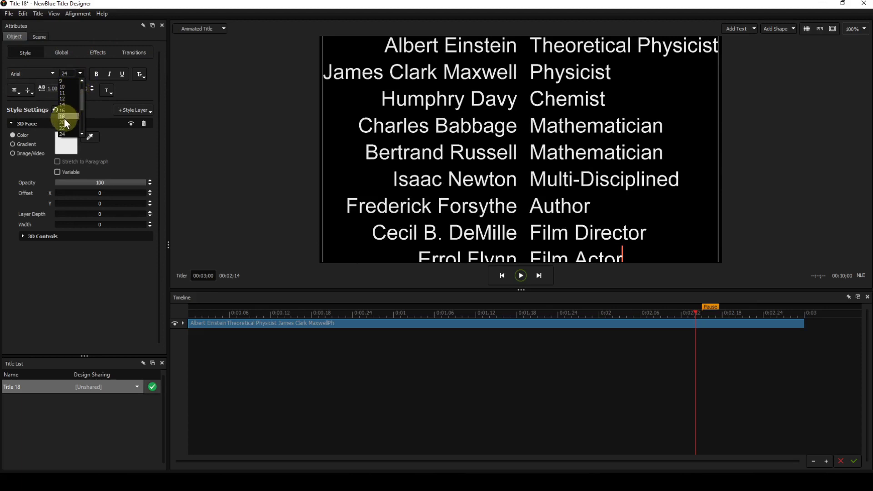
pyautogui.click(64, 122)
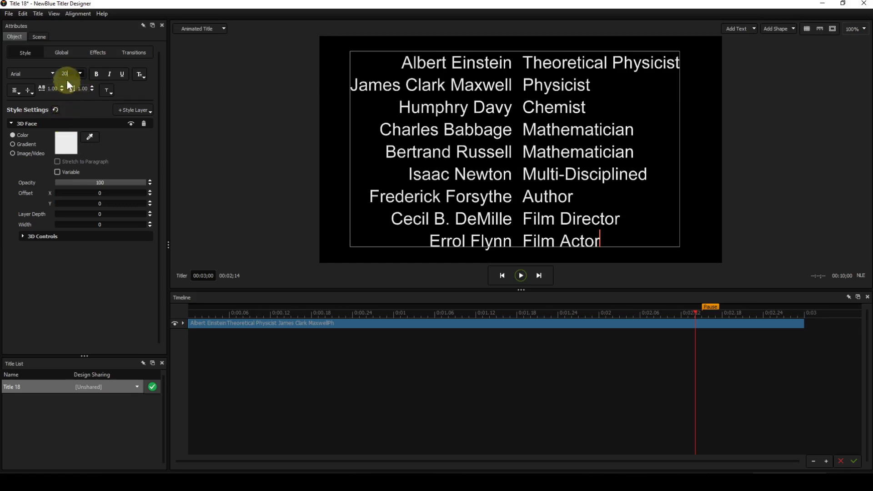
pyautogui.click(51, 74)
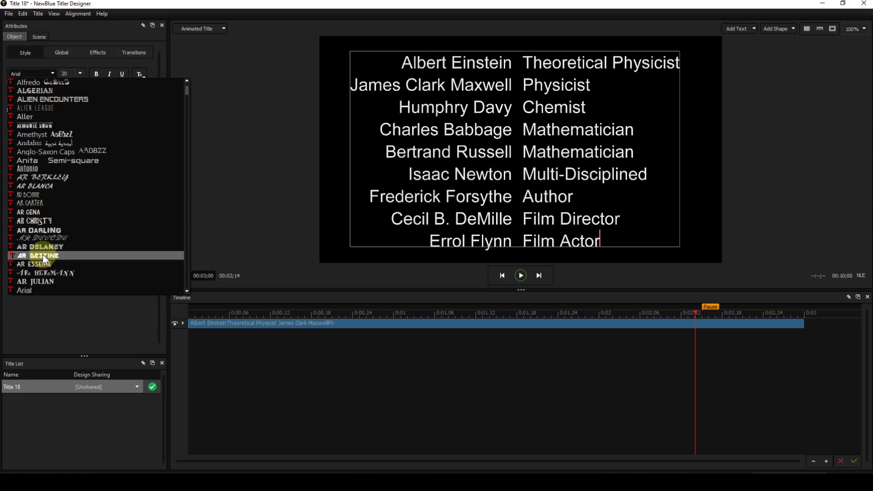
pyautogui.click(40, 280)
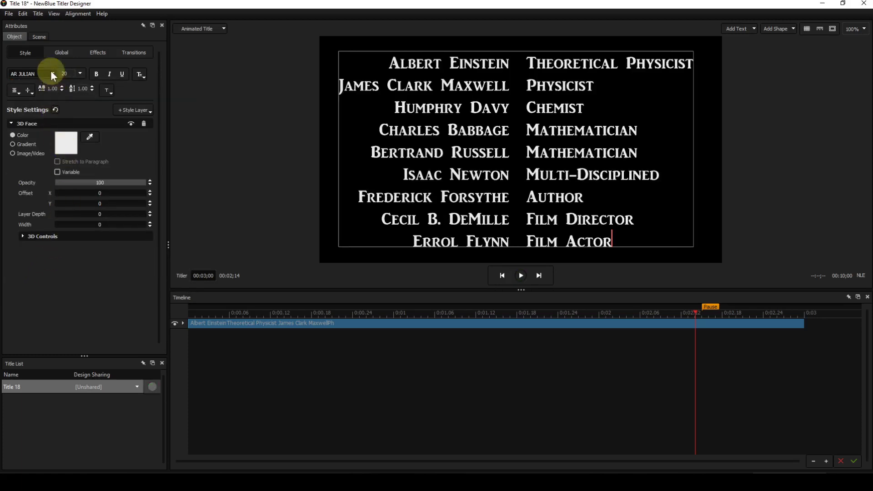
pyautogui.click(23, 14)
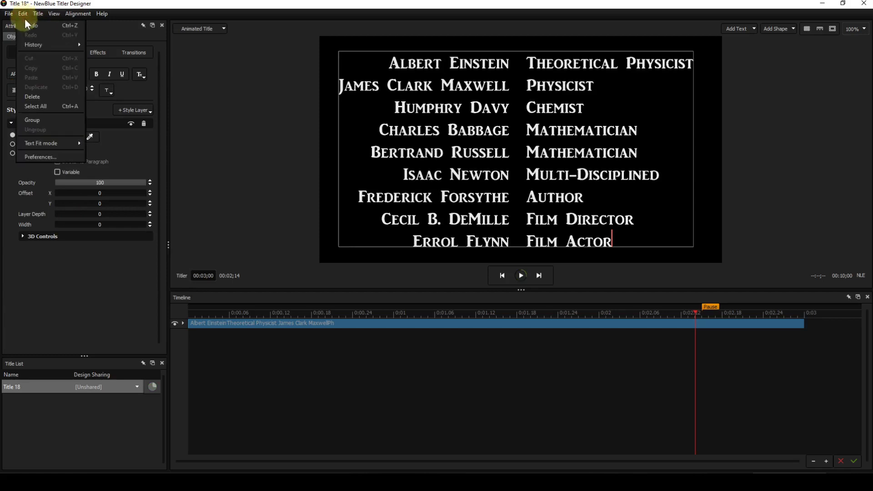
pyautogui.click(27, 23)
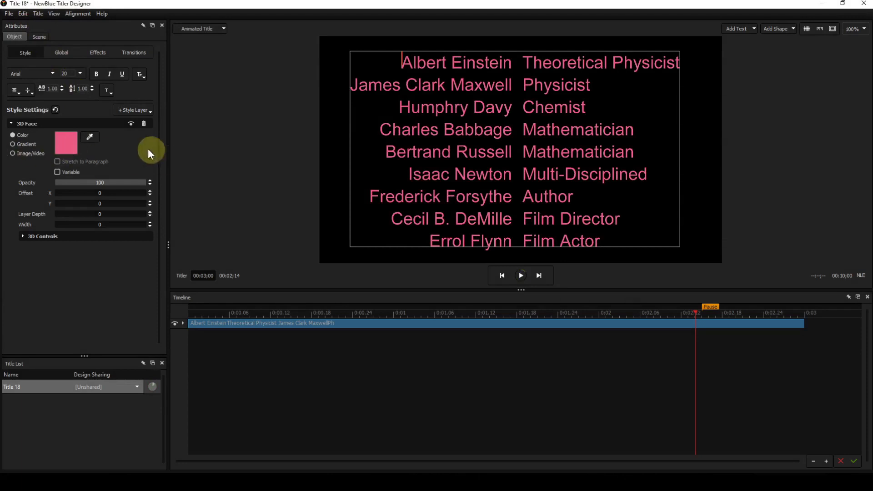
pyautogui.click(23, 13)
pyautogui.click(26, 24)
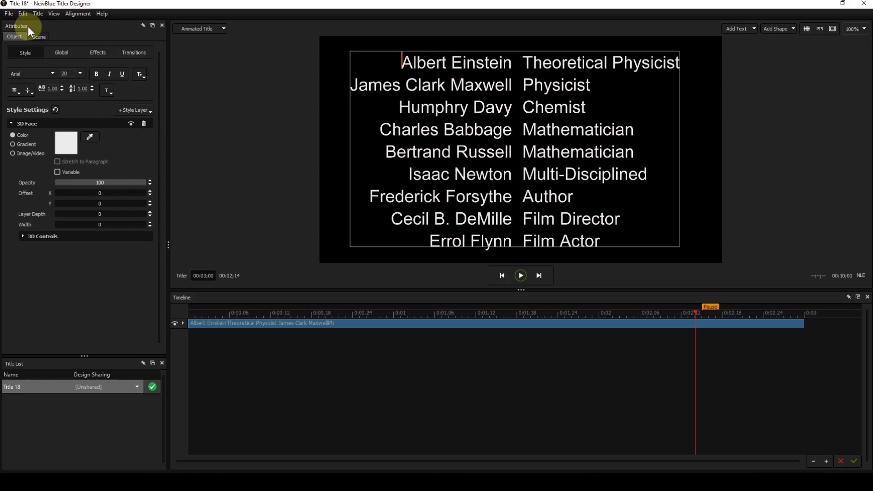
# - Enable Rolling Credits in the Global settings (speed 5, 7.5 seconds) and preview from the start
pyautogui.click(59, 51)
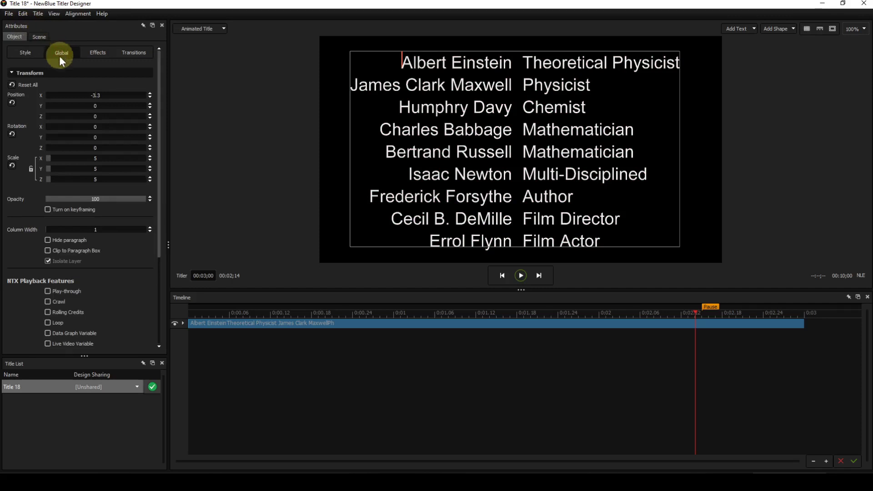
pyautogui.click(48, 312)
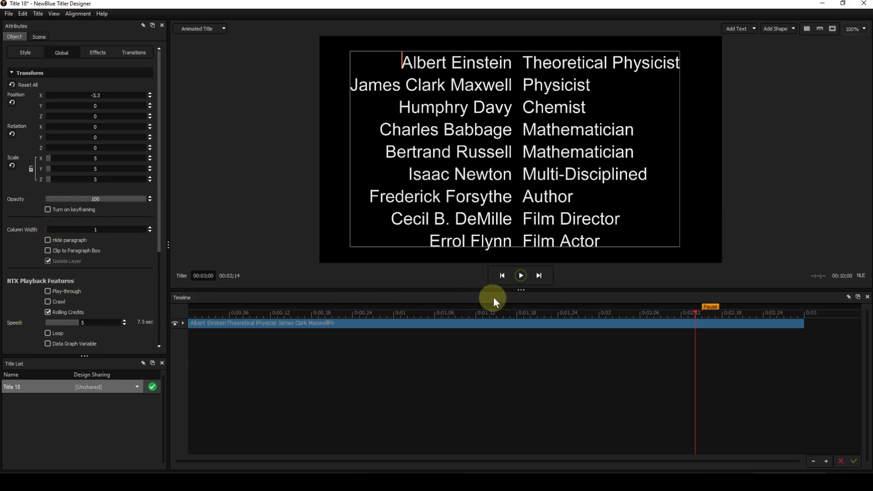
pyautogui.click(228, 313)
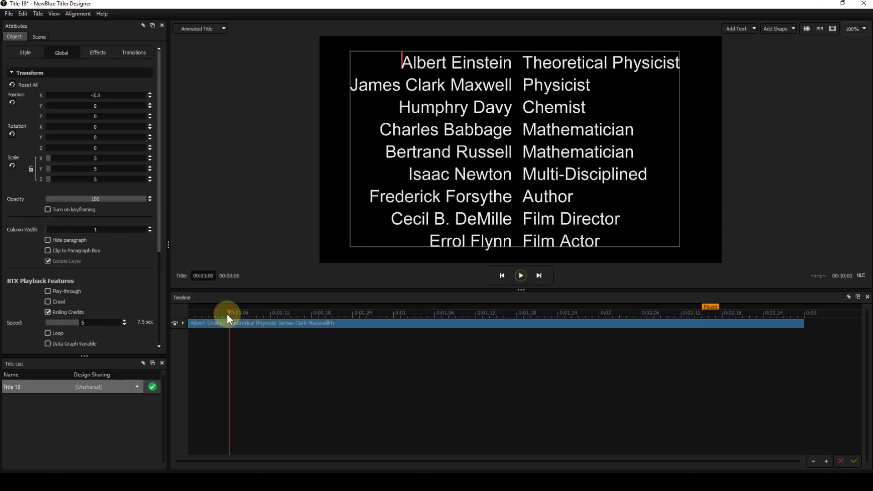
pyautogui.moveTo(227, 314); pyautogui.dragTo(187, 312)
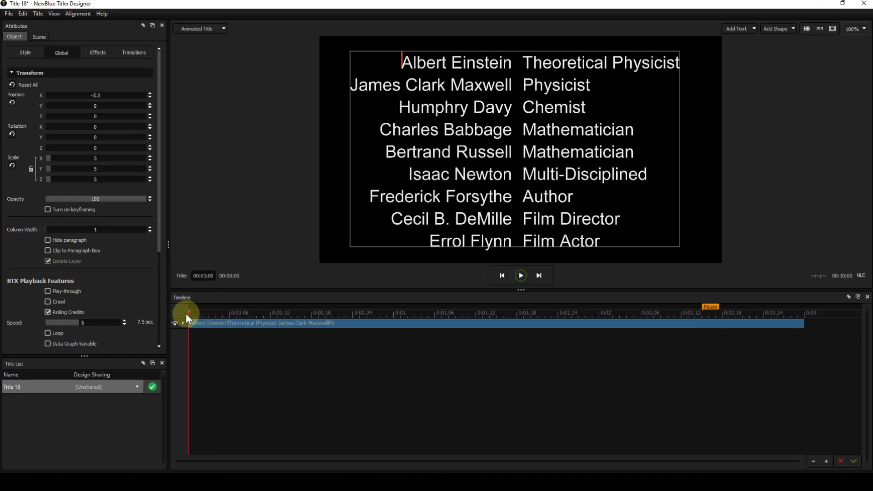
pyautogui.click(521, 275)
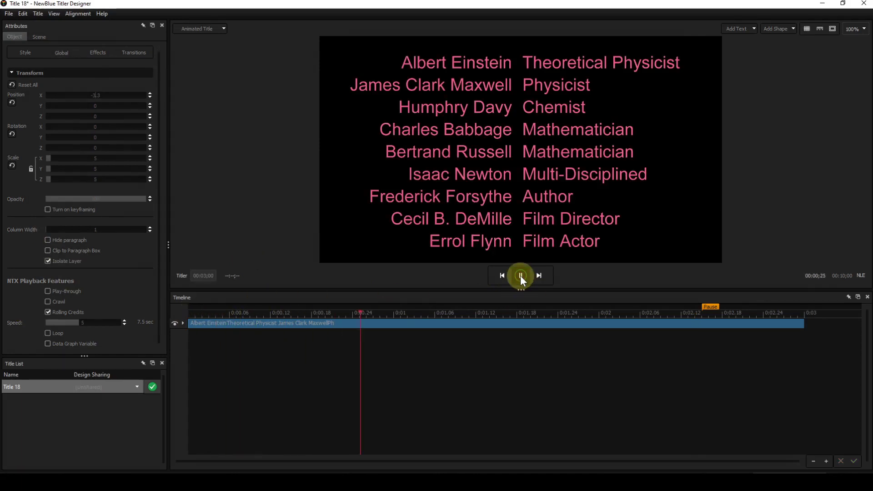
pyautogui.click(521, 276)
pyautogui.click(251, 314)
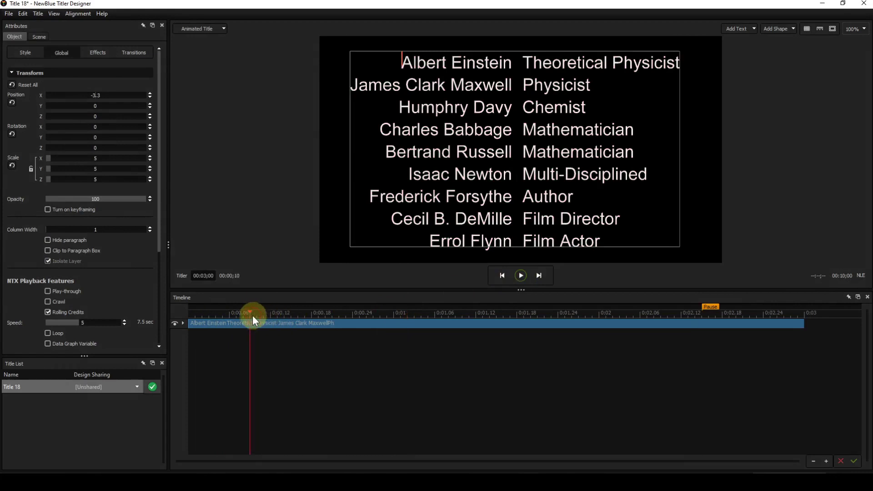
pyautogui.moveTo(253, 315); pyautogui.dragTo(184, 315)
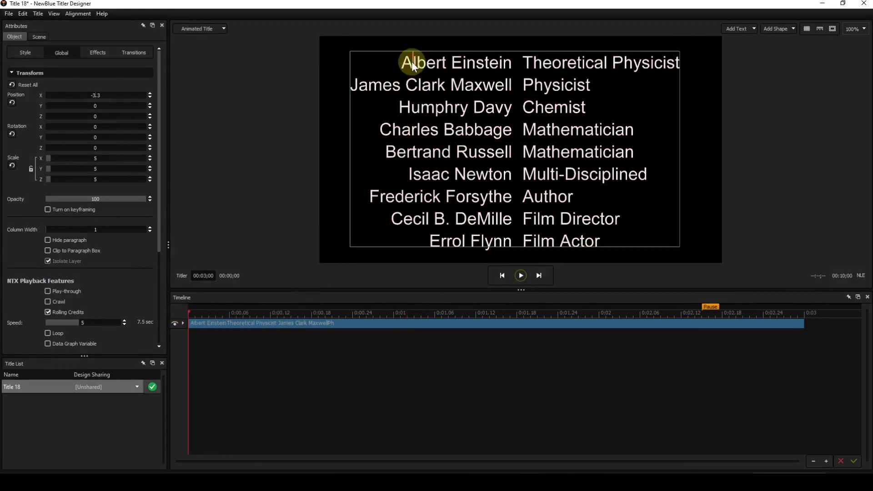
pyautogui.press('BackSpace')
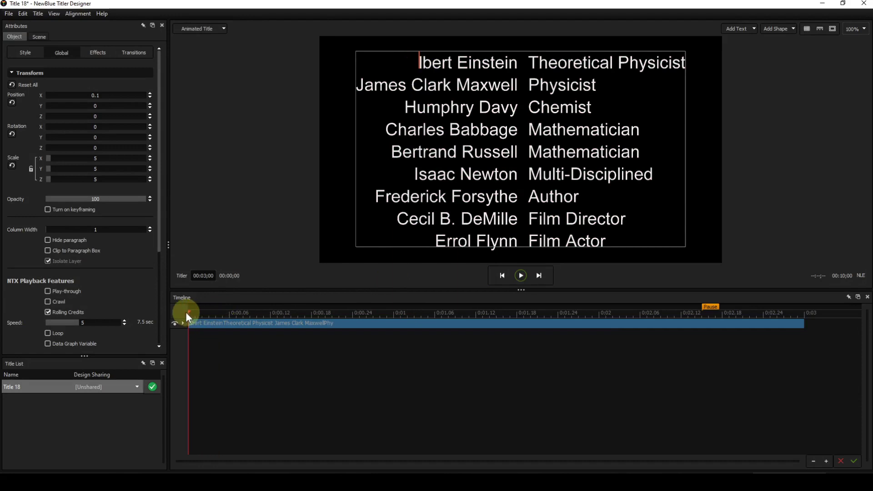
pyautogui.click(521, 276)
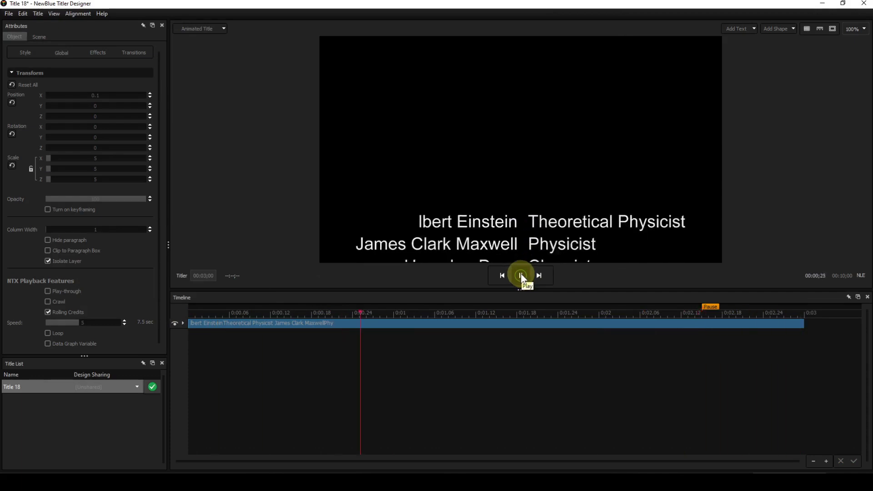
pyautogui.click(521, 276)
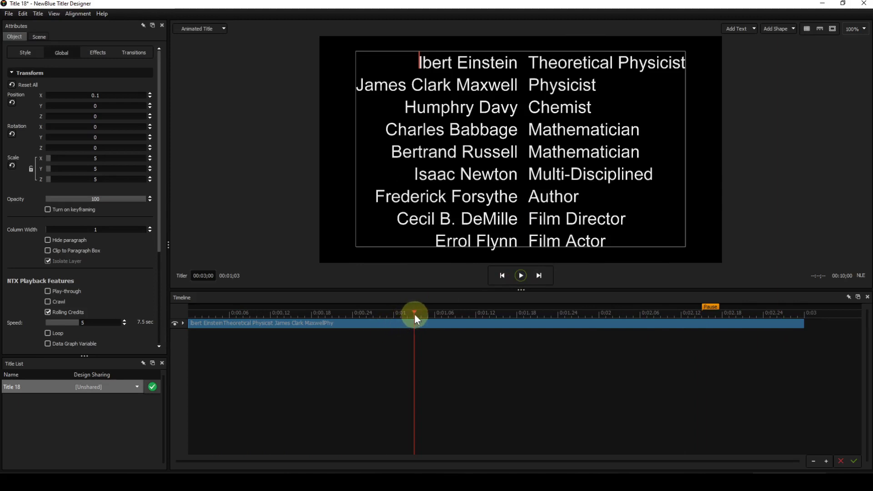
pyautogui.moveTo(415, 316); pyautogui.dragTo(143, 312)
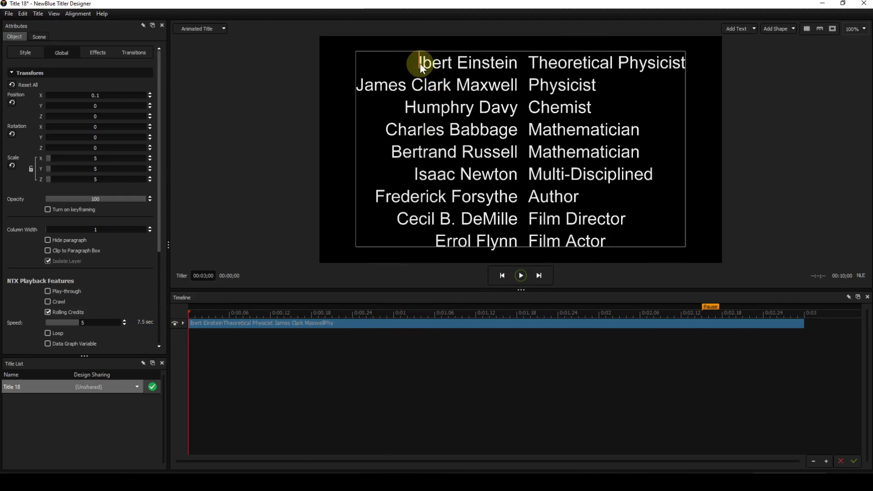
pyautogui.write('A')
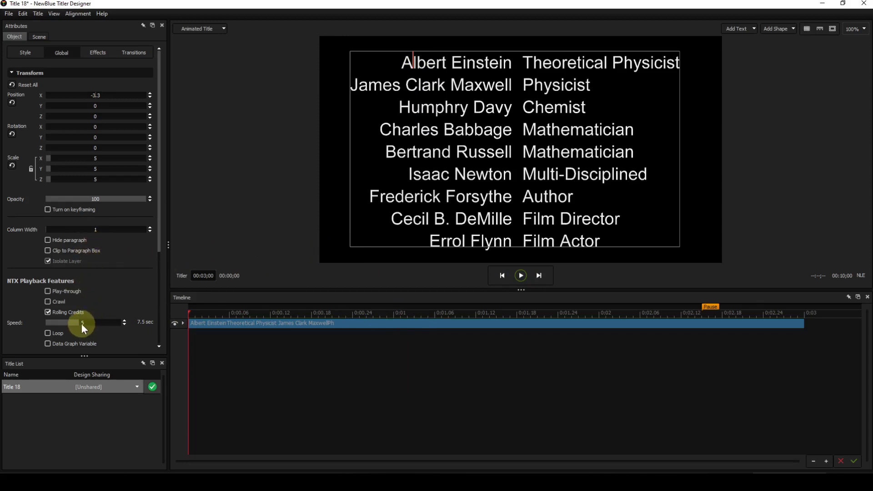
# - Raise the Rolling Credits speed and preview the faster roll
pyautogui.moveTo(79, 324); pyautogui.dragTo(94, 323)
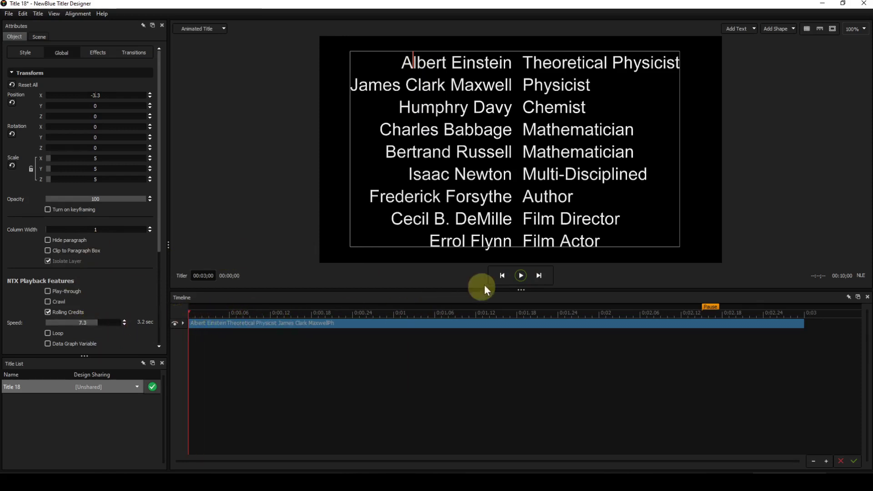
pyautogui.click(521, 275)
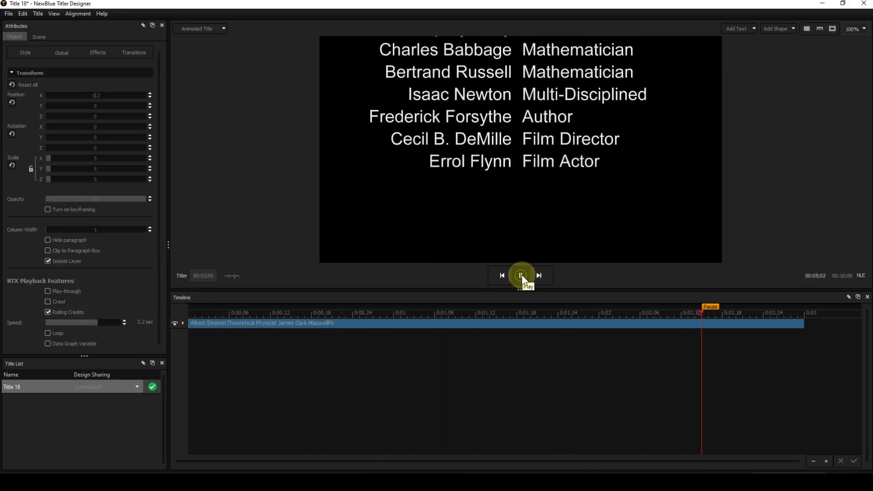
pyautogui.click(521, 275)
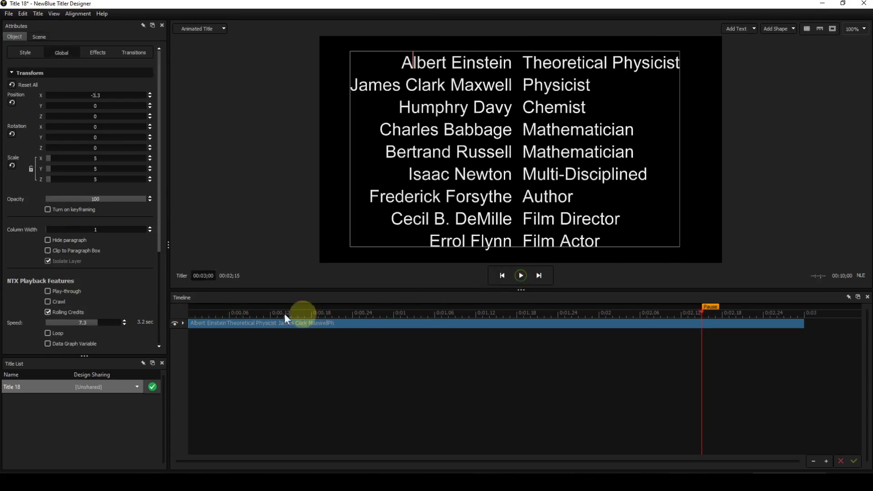
pyautogui.moveTo(223, 313); pyautogui.dragTo(189, 317)
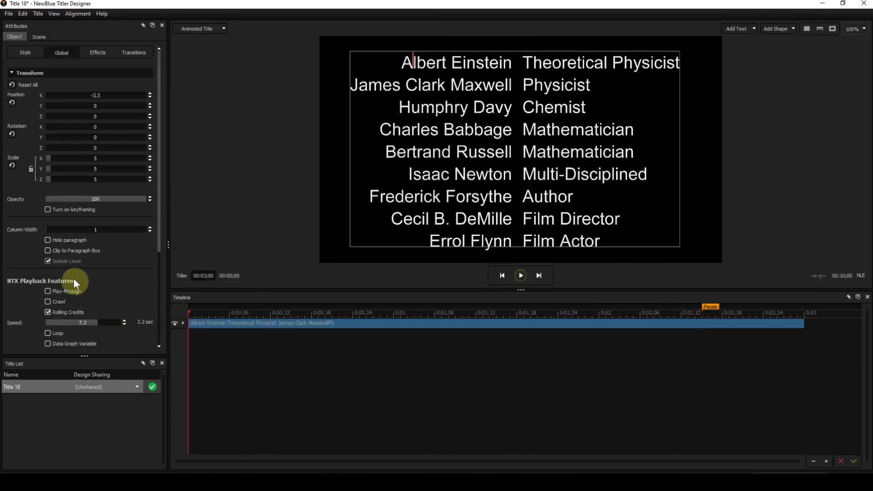
# - Drop the rolling speed to 2.5 and preview the 16.8-second roll
pyautogui.moveTo(99, 321); pyautogui.dragTo(18, 327)
pyautogui.click(521, 276)
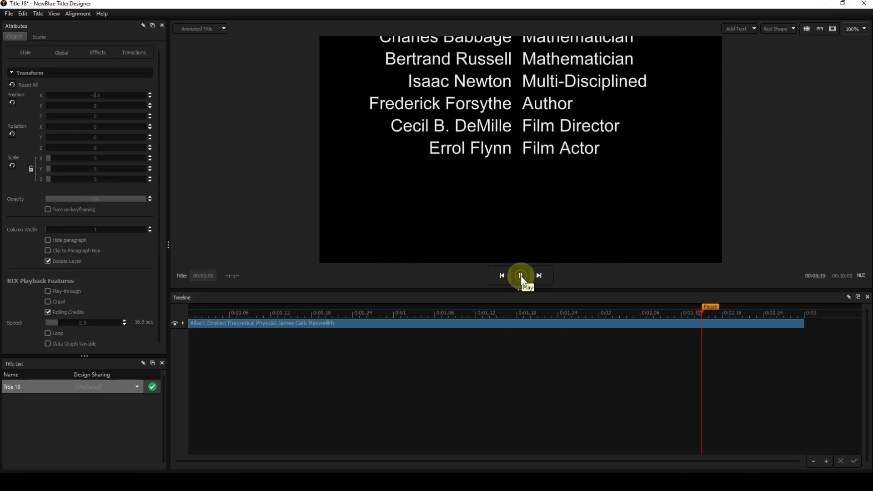
pyautogui.click(521, 276)
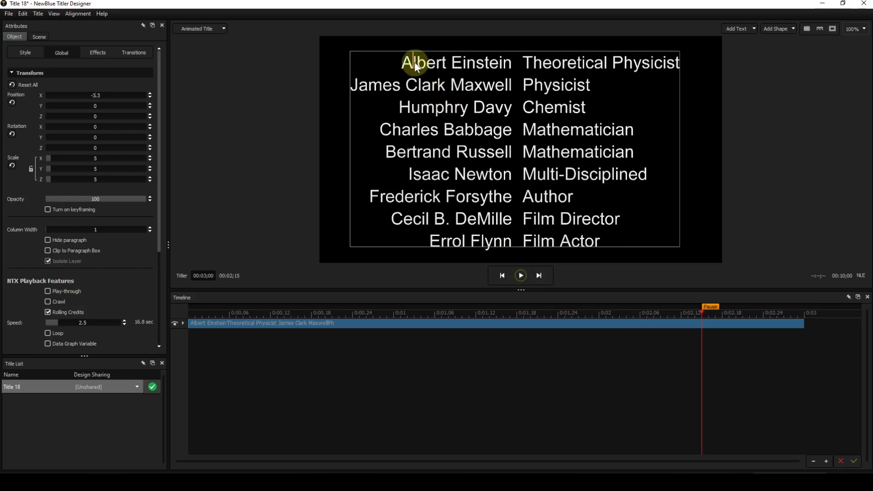
# - Change the first credit to 'albert Einstein' and preview the roll from the start
pyautogui.press('BackSpace')
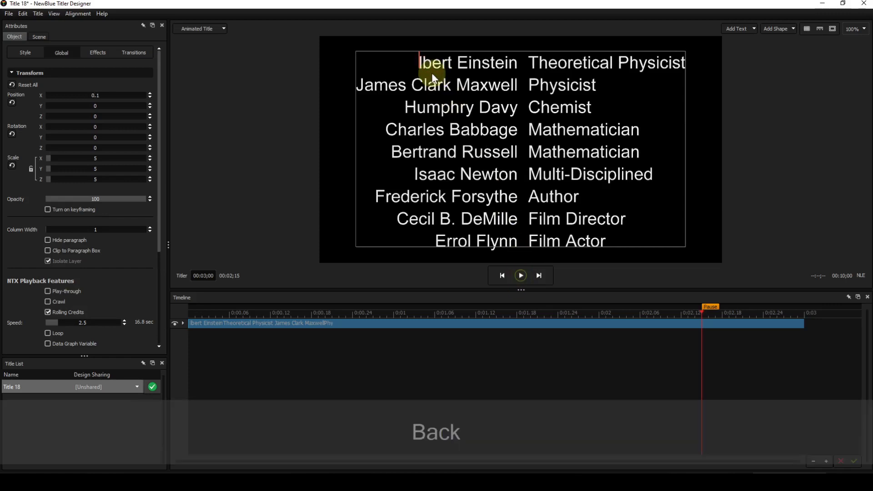
pyautogui.write('a')
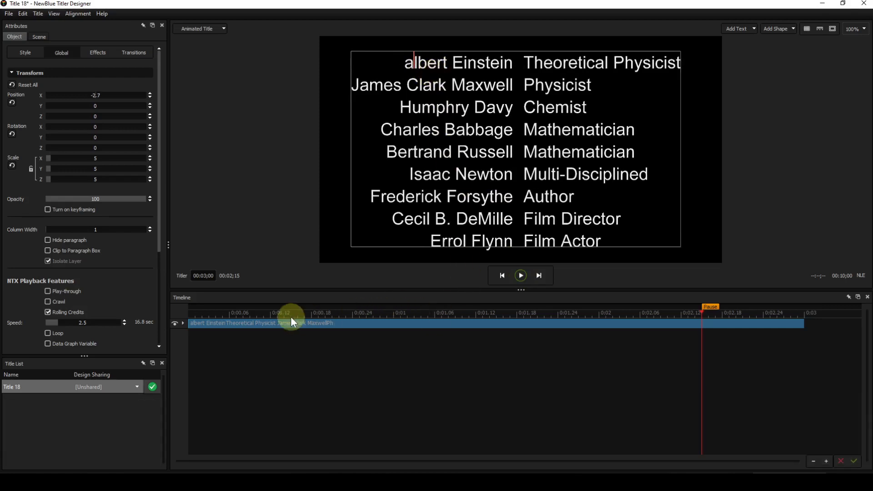
pyautogui.moveTo(290, 315); pyautogui.dragTo(183, 315)
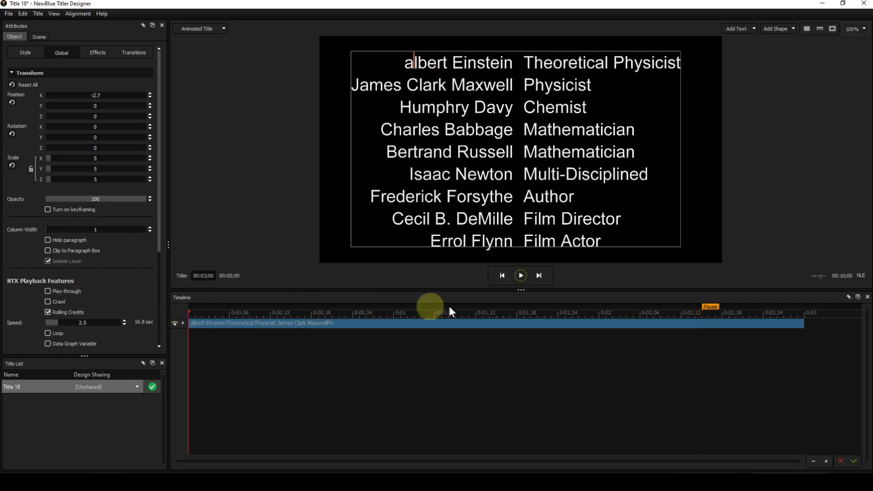
pyautogui.click(521, 276)
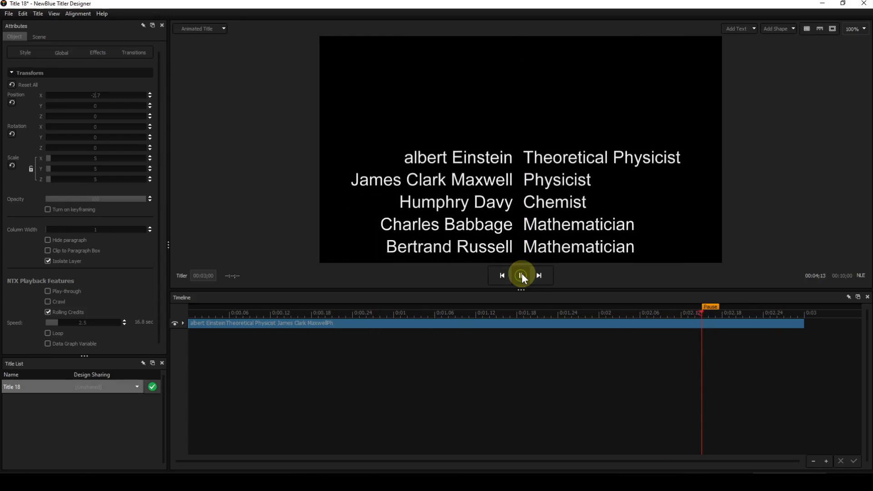
pyautogui.click(521, 275)
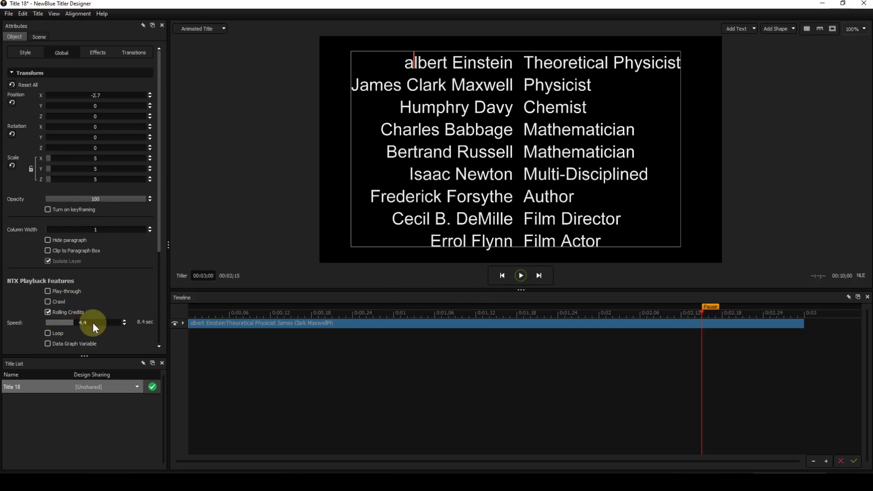
# - Raise the rolling speed to 8.2 and preview the 2.6-second roll
pyautogui.moveTo(110, 323); pyautogui.dragTo(155, 323)
pyautogui.moveTo(243, 315); pyautogui.dragTo(186, 316)
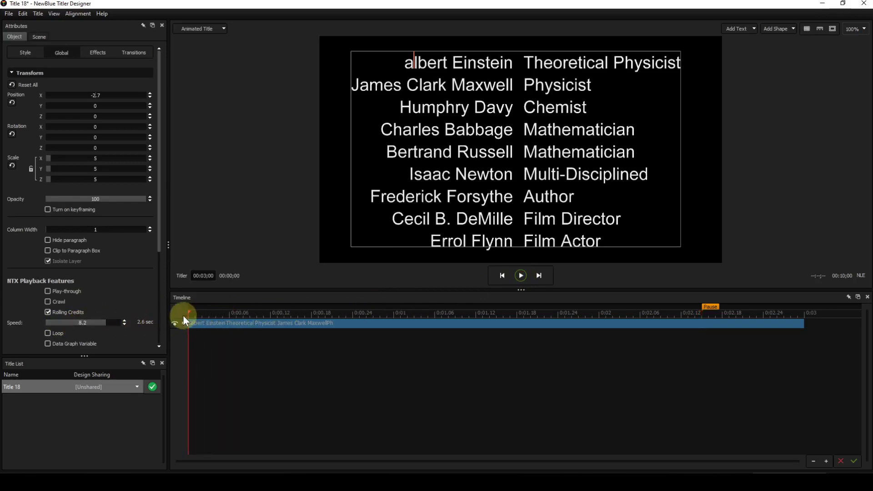
pyautogui.click(521, 276)
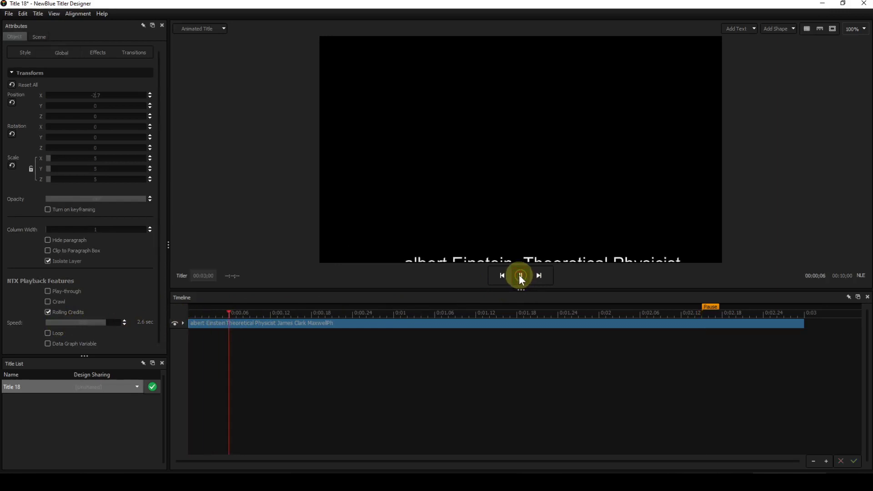
pyautogui.click(521, 276)
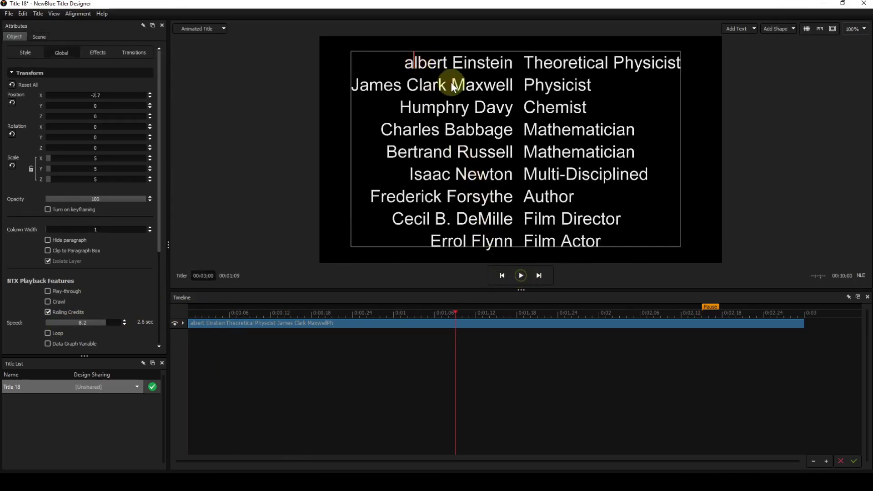
# - Restore the capital A in 'Albert Einstein' and replay the credits from the start
pyautogui.press('BackSpace')
pyautogui.write('A')
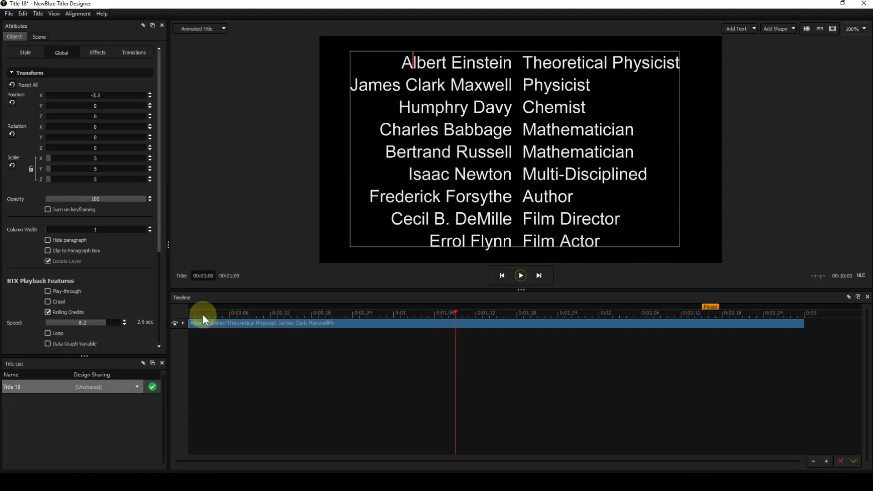
pyautogui.click(203, 314)
pyautogui.click(185, 313)
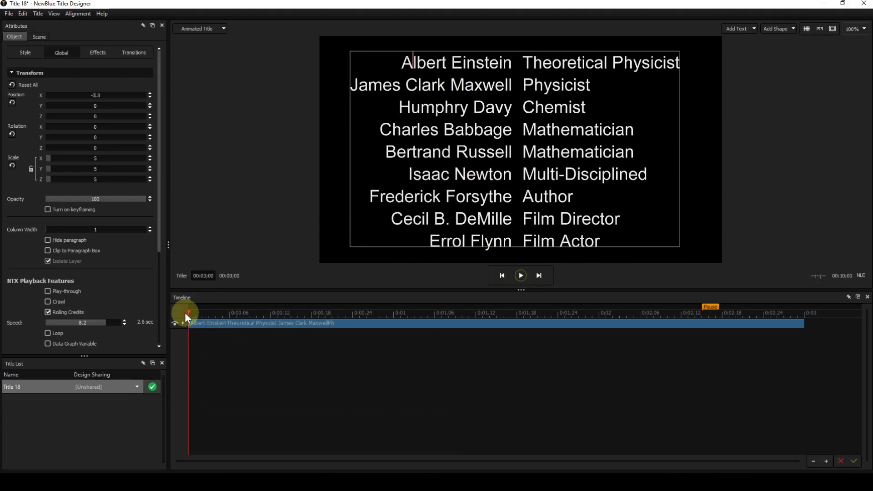
pyautogui.click(520, 276)
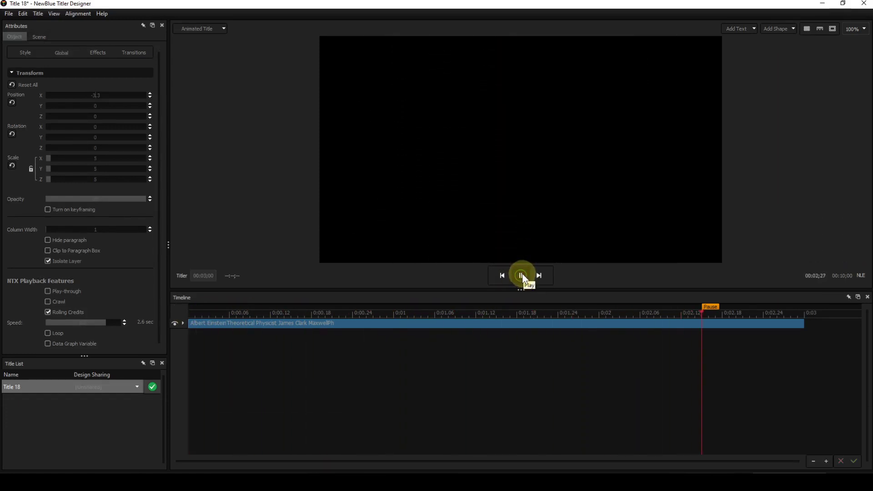
pyautogui.click(522, 276)
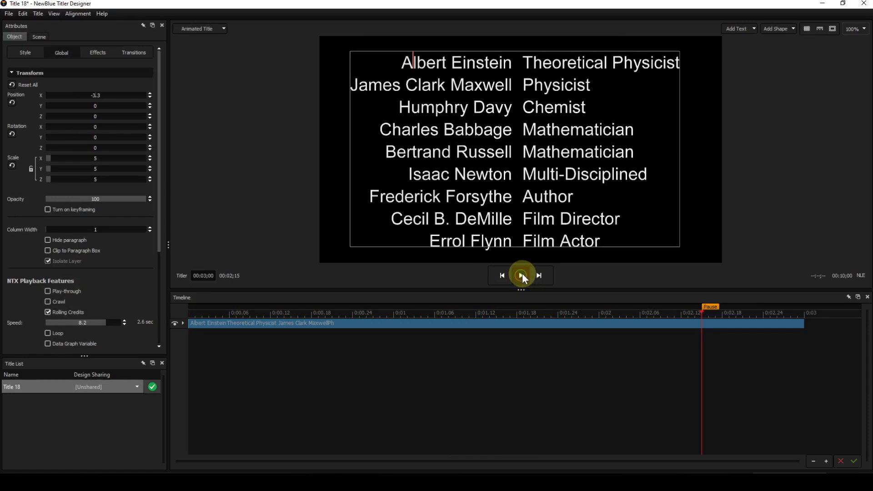
pyautogui.moveTo(202, 313); pyautogui.dragTo(187, 314)
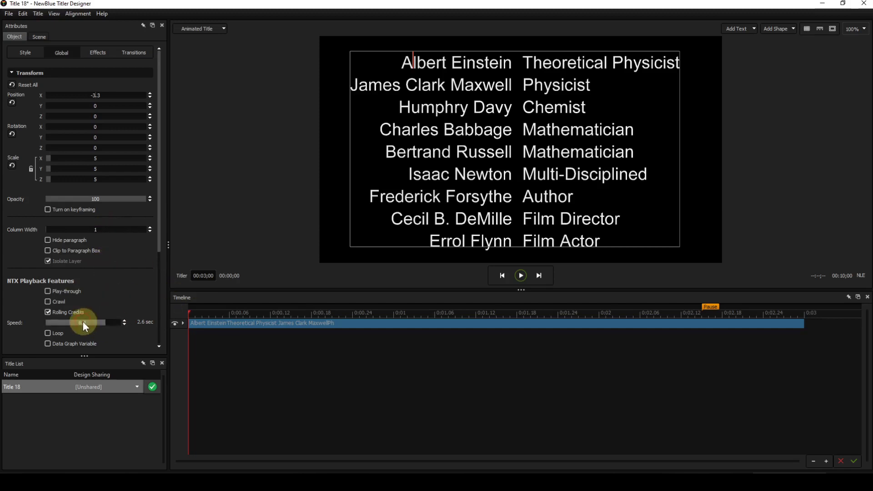
# - Lower the rolling speed to 3 and preview the 13.4-second roll
pyautogui.moveTo(57, 323); pyautogui.dragTo(12, 327)
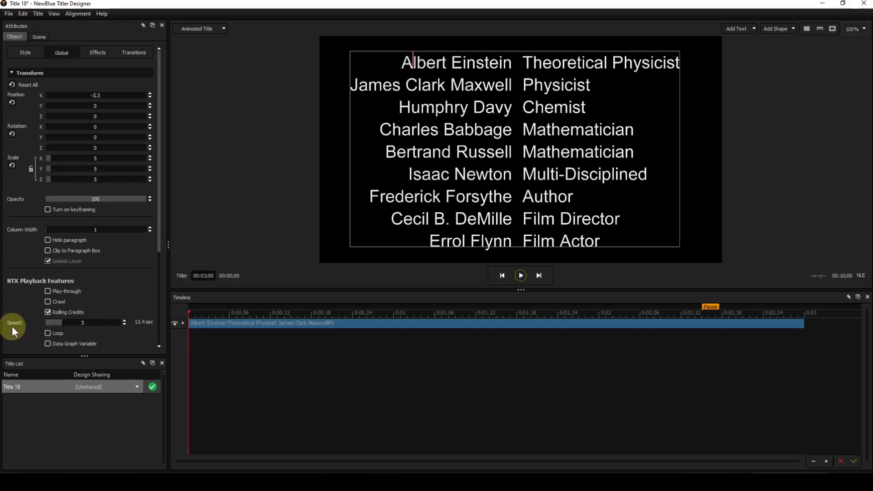
pyautogui.click(201, 317)
pyautogui.moveTo(202, 317); pyautogui.dragTo(188, 319)
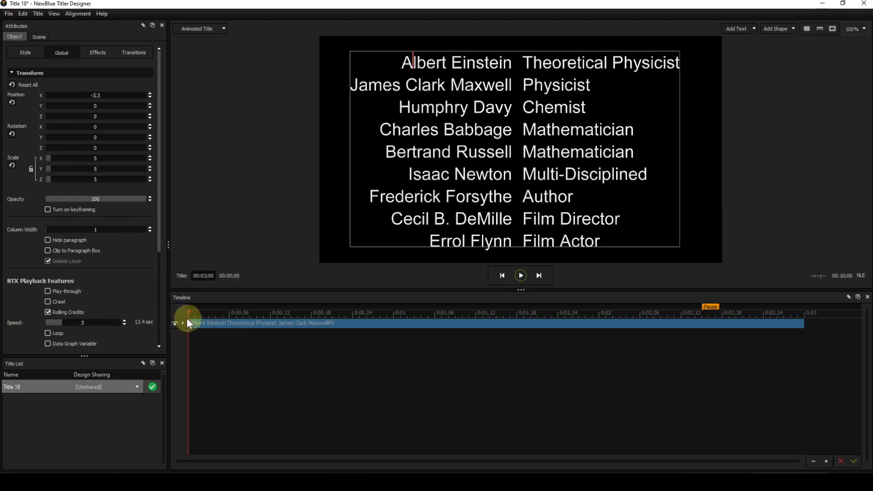
pyautogui.click(521, 276)
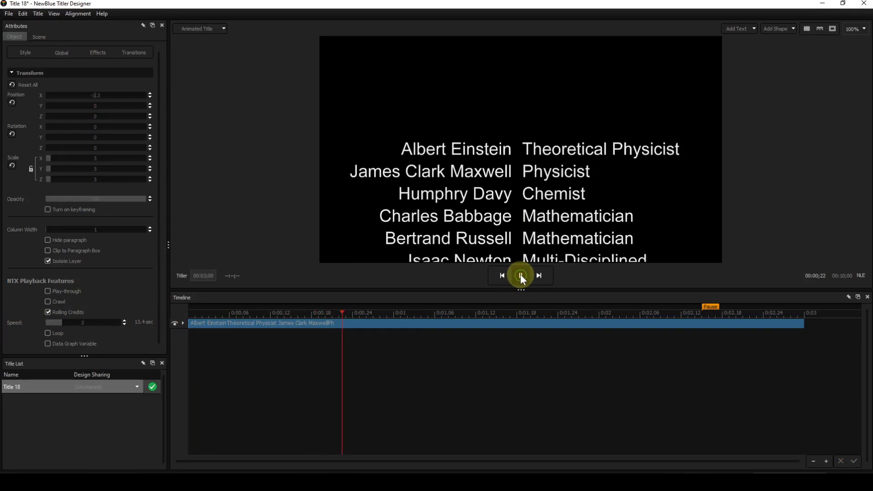
pyautogui.click(522, 277)
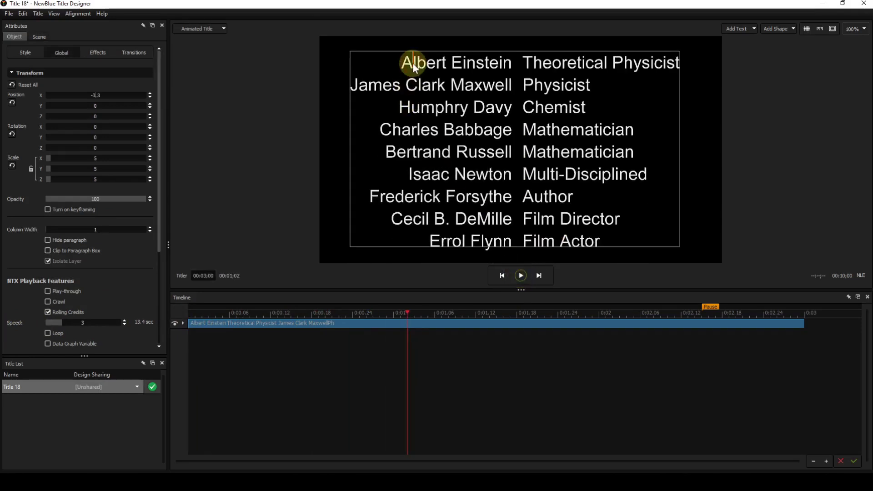
# - Delete the A so the first line reads 'lbert Einstein', then replay the credits
pyautogui.press('BackSpace')
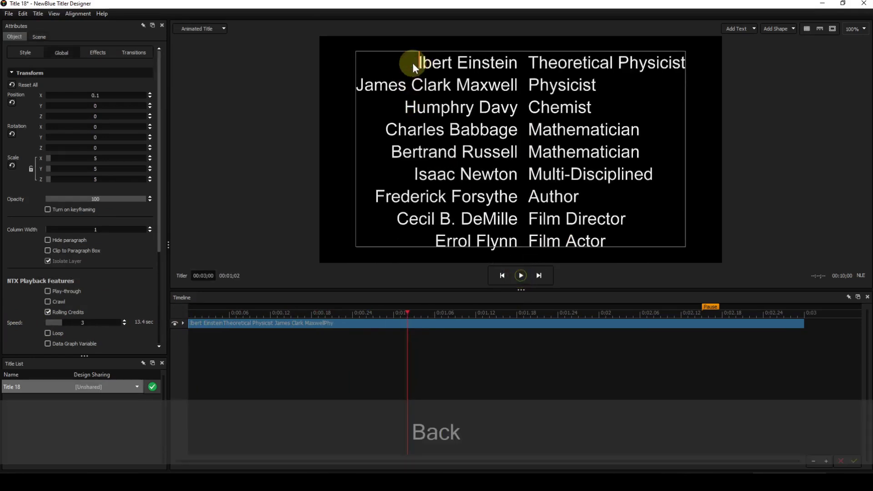
pyautogui.moveTo(199, 317); pyautogui.dragTo(171, 316)
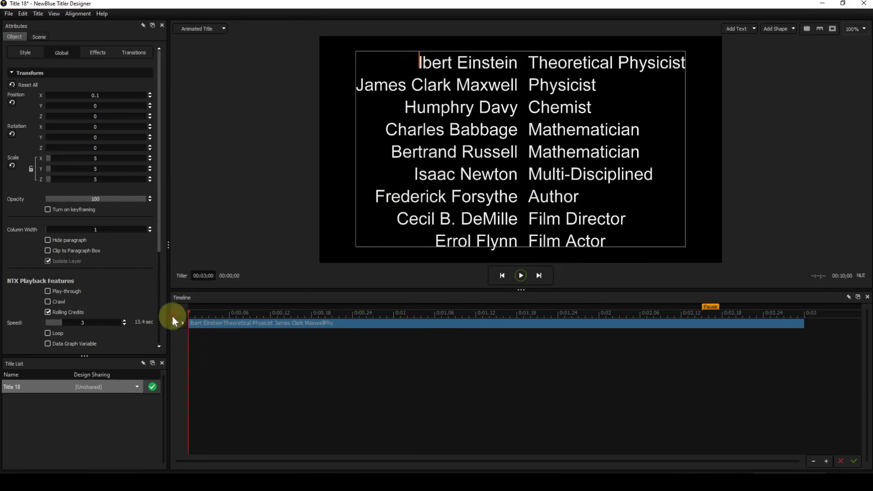
pyautogui.click(521, 276)
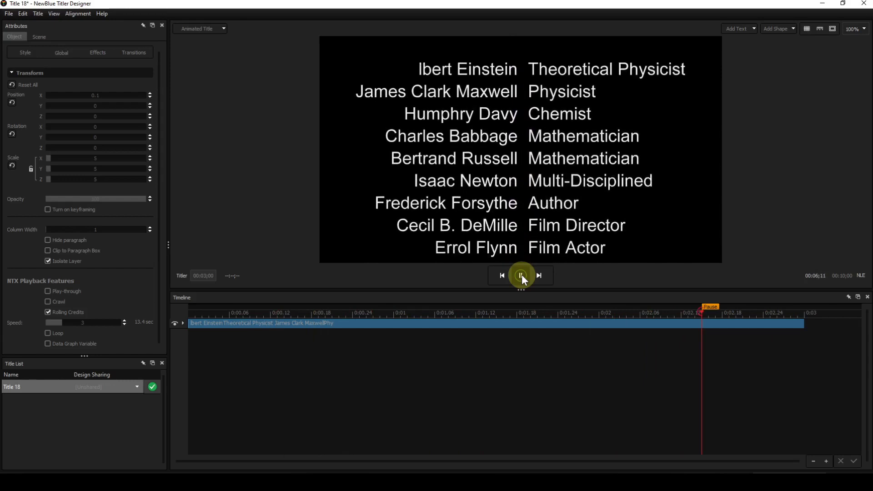
pyautogui.click(521, 276)
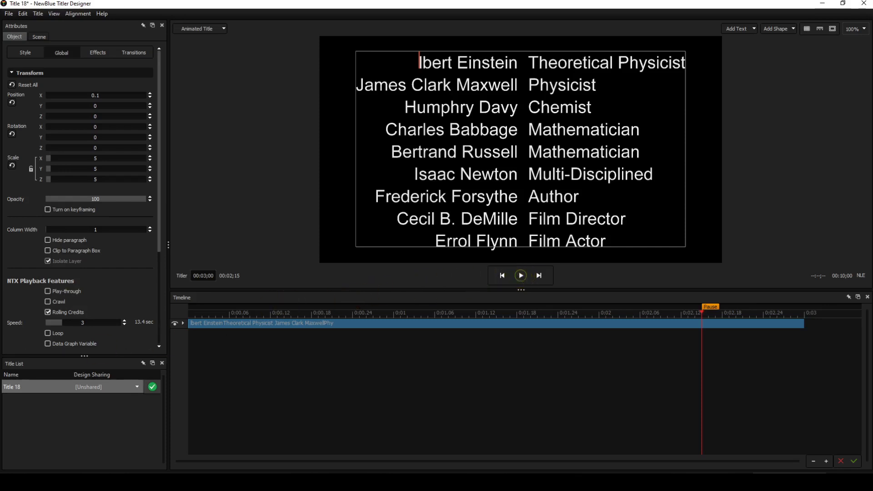
# - Back in VEGAS Pro, set the generator duration to 00:00:13;07 and drag the credits event longer
pyautogui.hotkey('alt', 'F4')
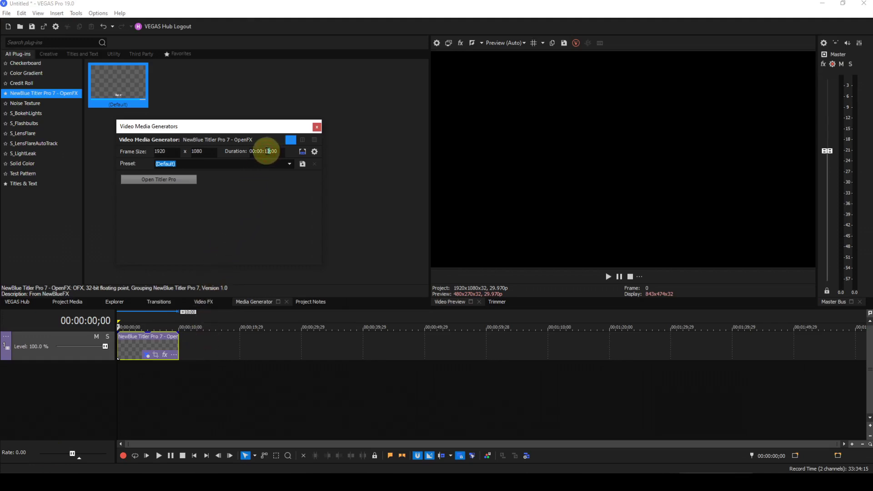
pyautogui.doubleClick(266, 151)
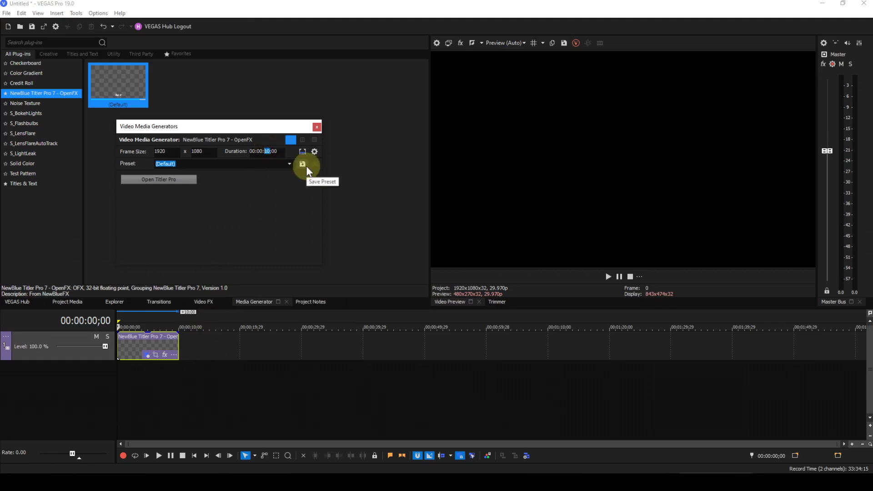
pyautogui.write('13')
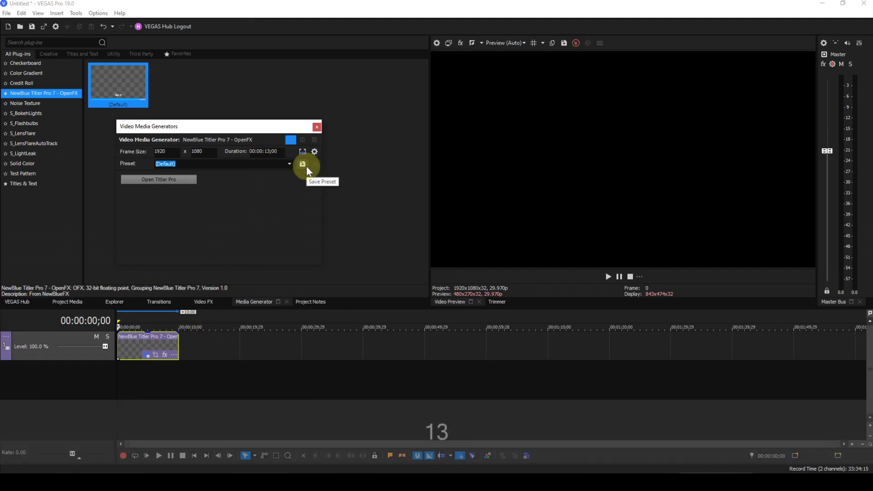
pyautogui.press('Right')
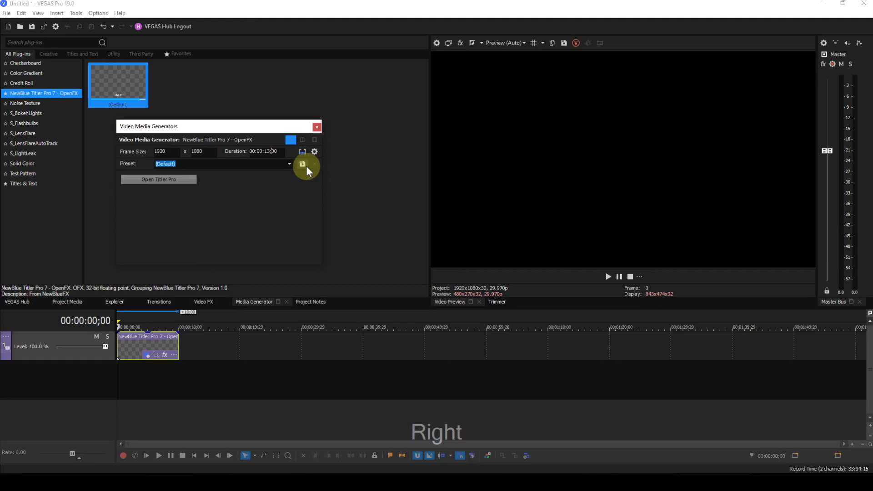
pyautogui.press('Right')
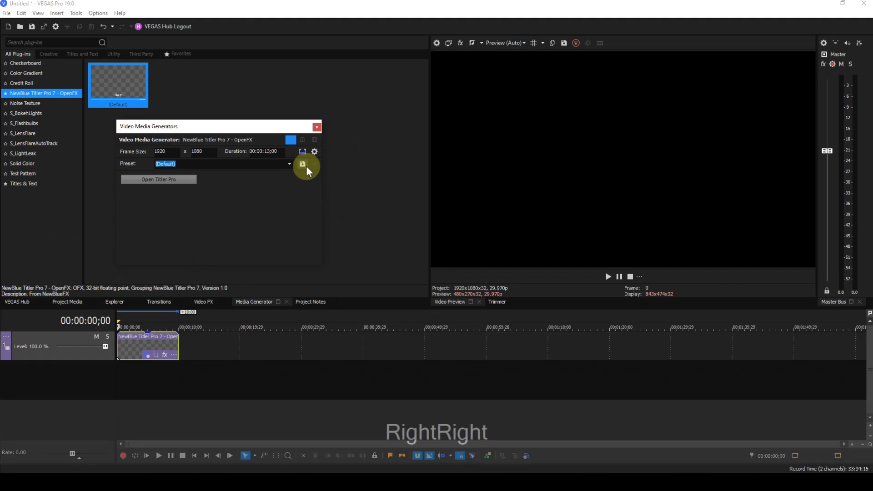
pyautogui.press('BackSpace')
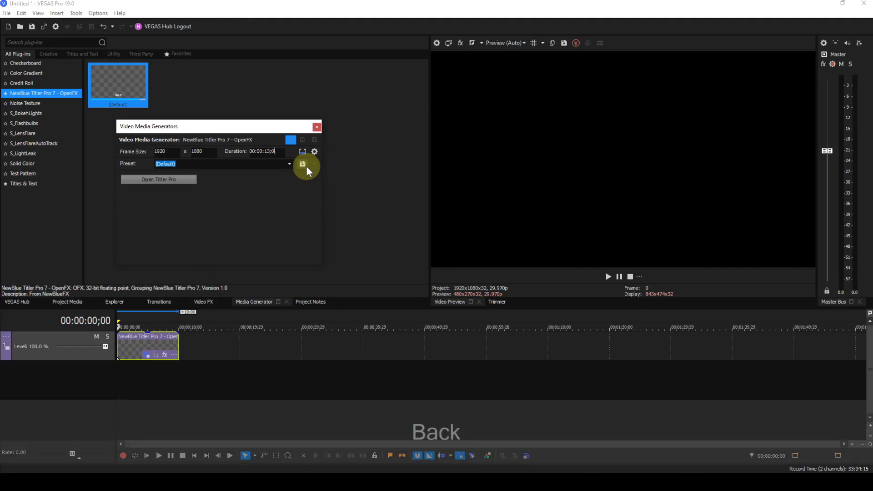
pyautogui.write('7')
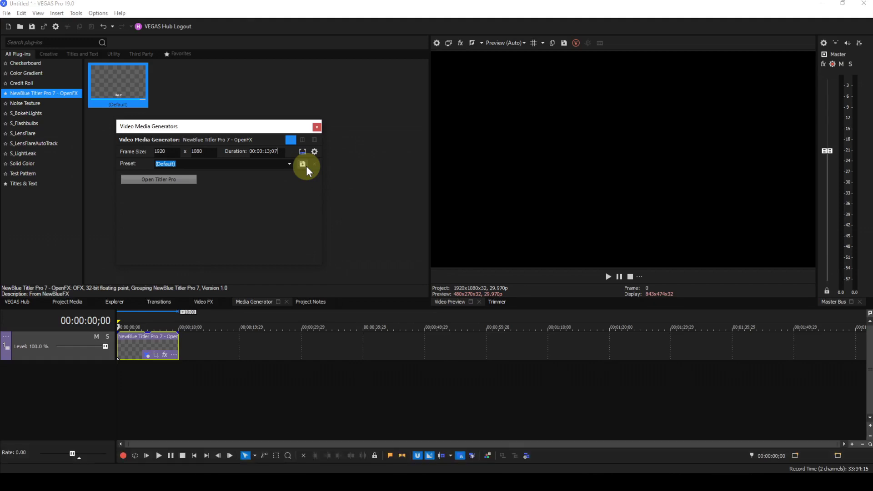
pyautogui.press('Return')
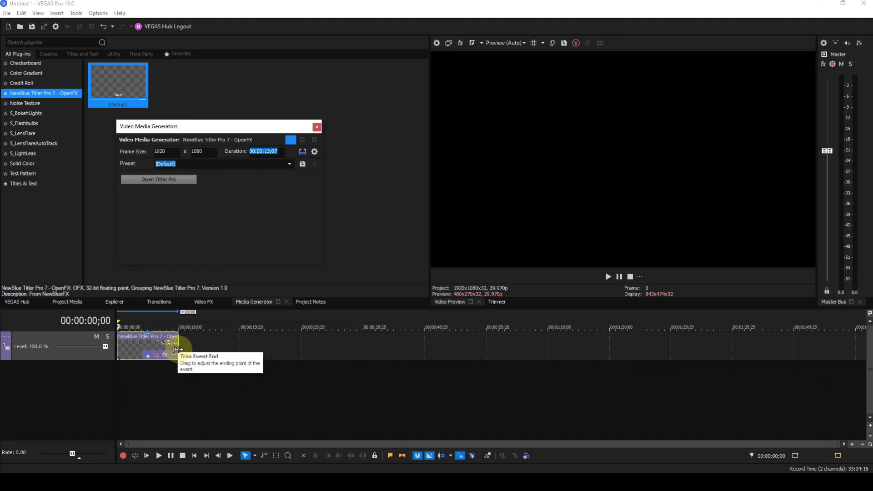
pyautogui.click(177, 349)
pyautogui.moveTo(177, 349); pyautogui.dragTo(200, 350)
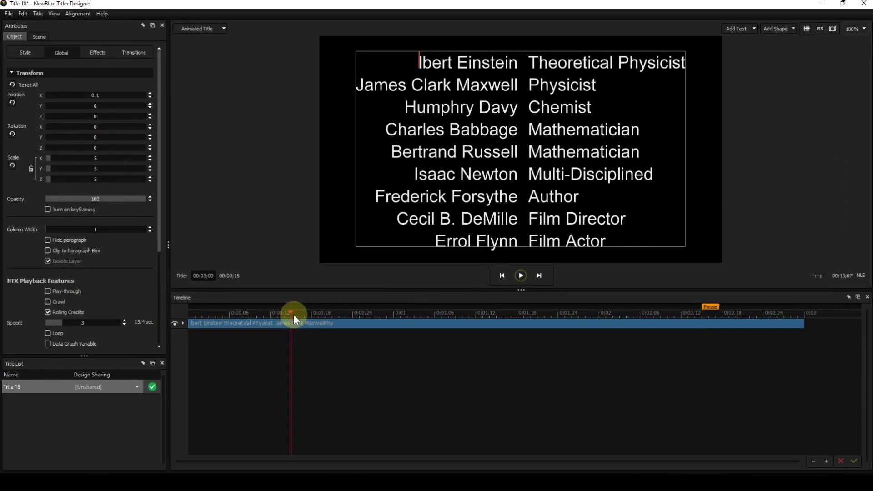
# - Play the rolling credits preview from the title's start, then stop it
pyautogui.moveTo(291, 314); pyautogui.dragTo(188, 315)
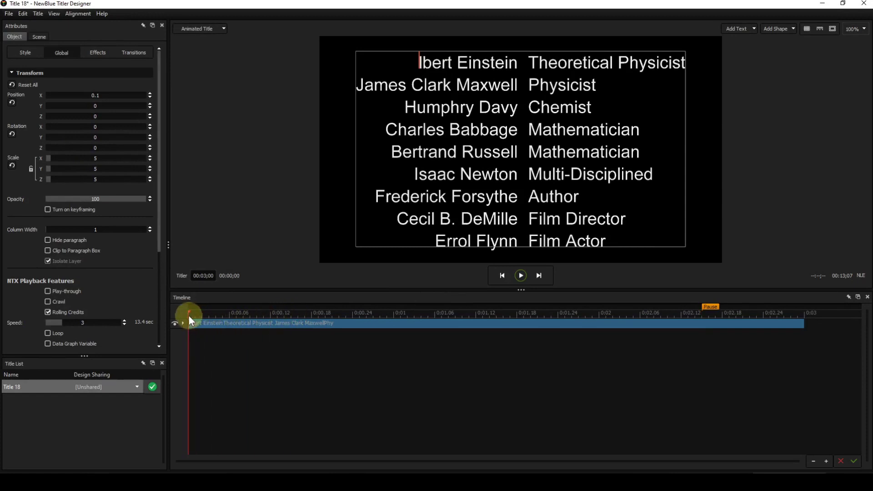
pyautogui.click(521, 276)
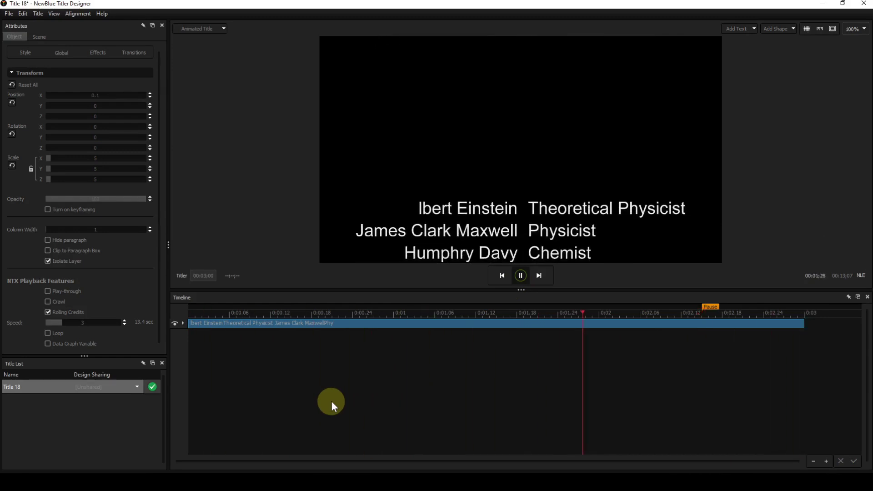
pyautogui.click(518, 276)
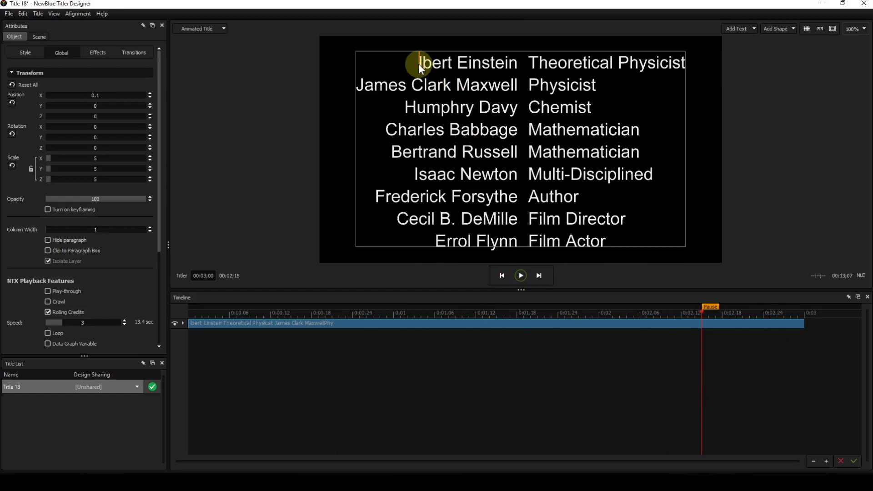
# - Add a capital A so the first credit reads 'Albert Einstein'
pyautogui.write('A')
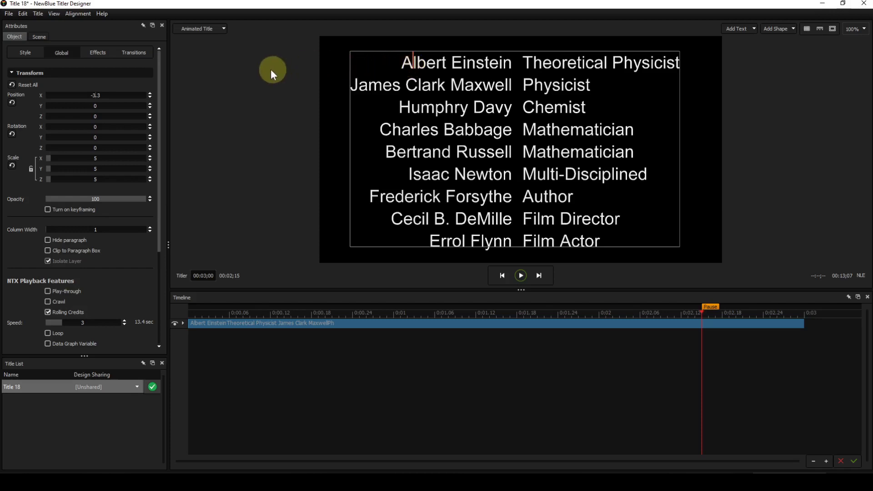
# - In the Style settings, try Left and then Center paragraph alignment on the credits
pyautogui.click(23, 53)
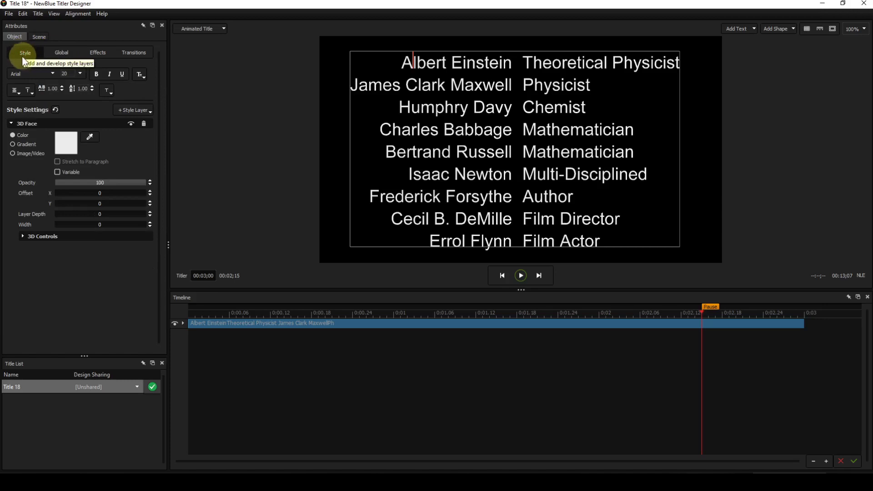
pyautogui.click(18, 92)
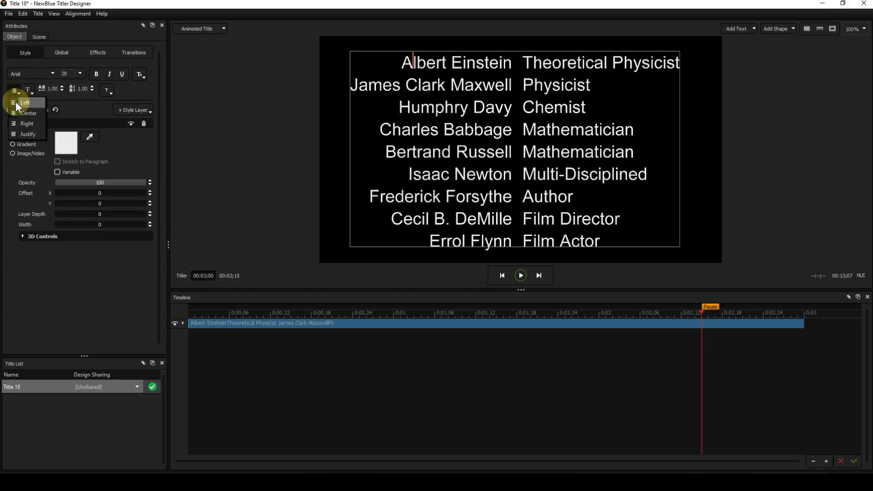
pyautogui.click(23, 102)
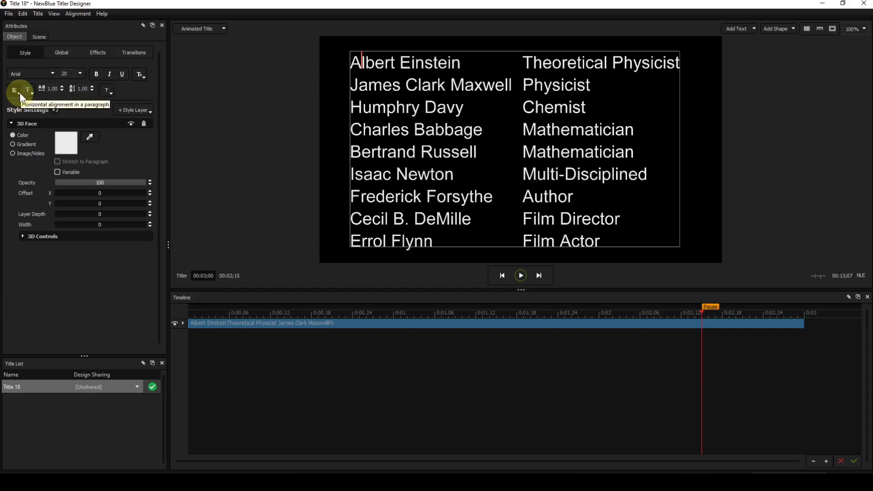
pyautogui.click(20, 92)
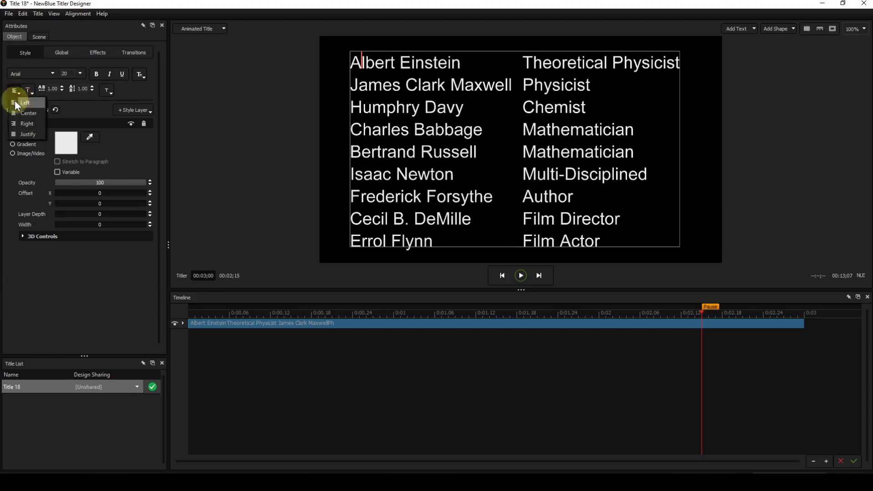
pyautogui.click(14, 116)
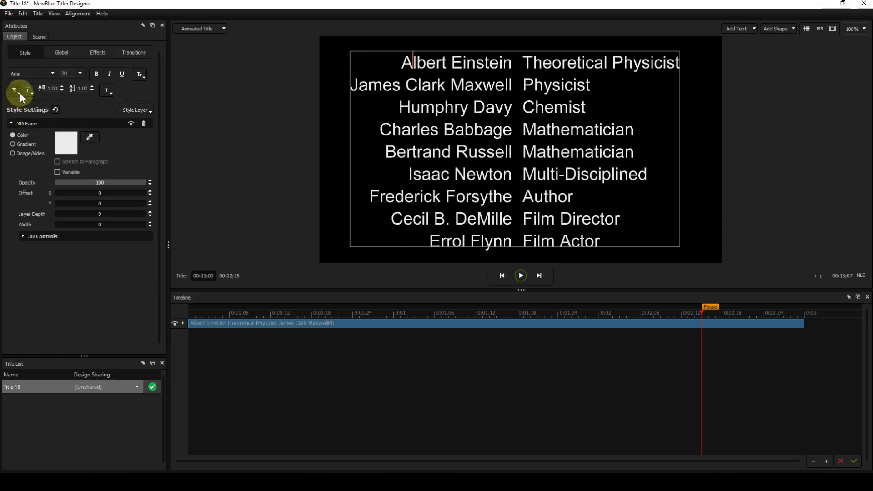
# - Try Right and Justify alignment on the credits, then return to Center
pyautogui.click(20, 92)
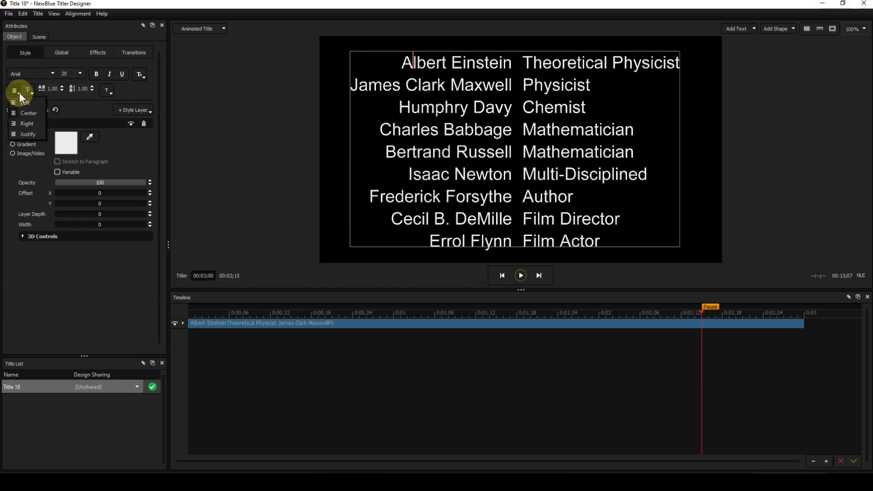
pyautogui.click(15, 126)
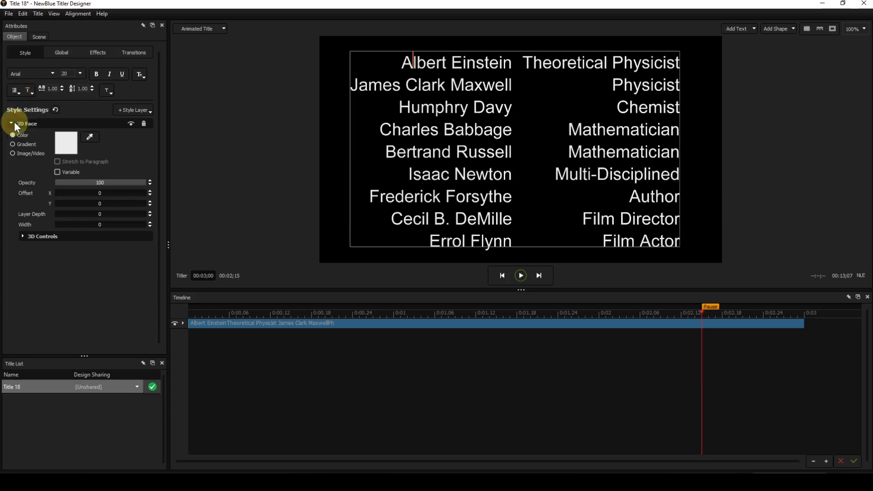
pyautogui.click(18, 92)
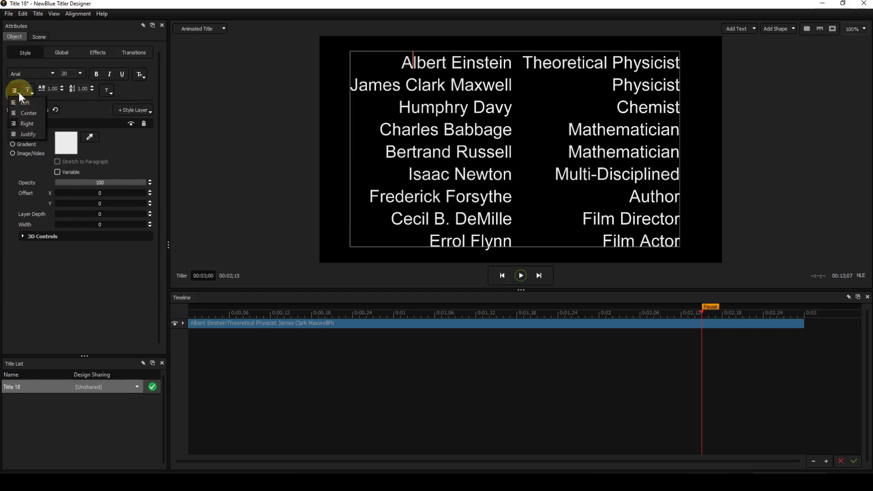
pyautogui.click(19, 135)
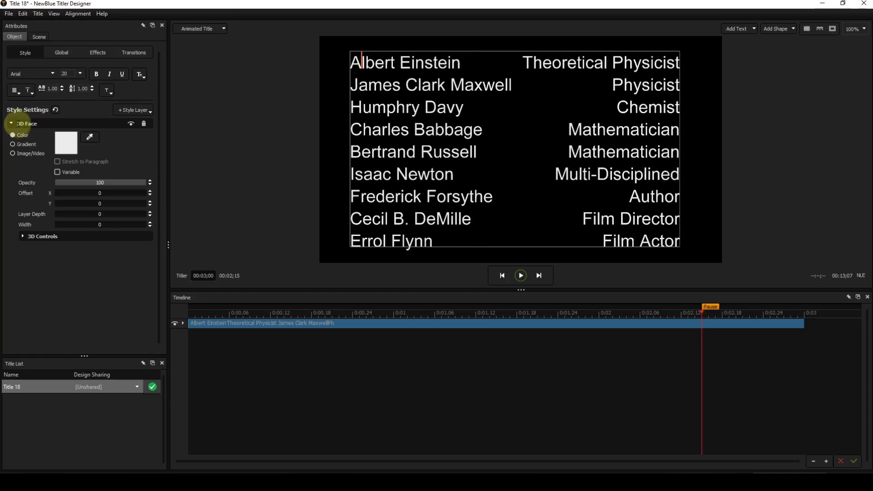
pyautogui.click(17, 91)
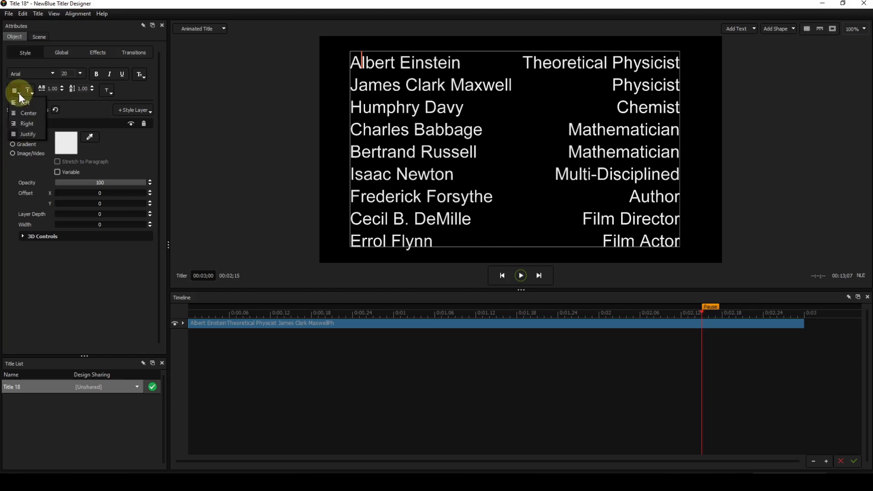
pyautogui.click(13, 110)
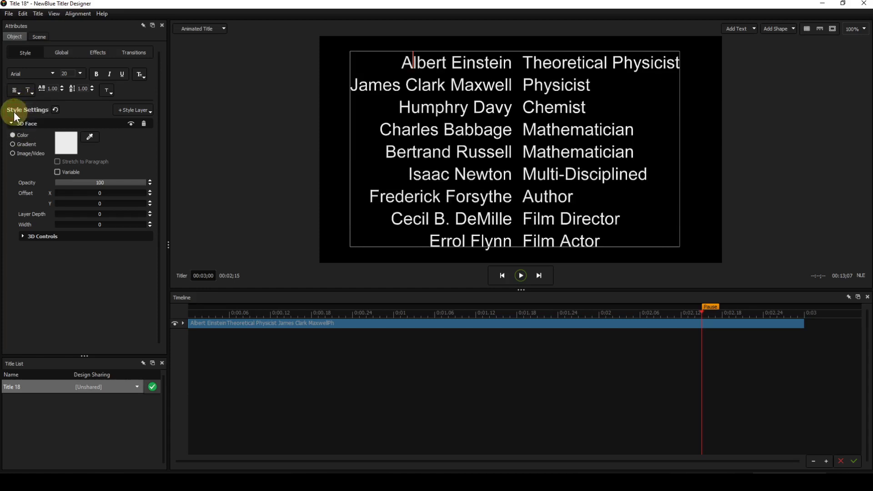
# - Set the Global column width to 20 and move the playhead near the title's start
pyautogui.click(61, 55)
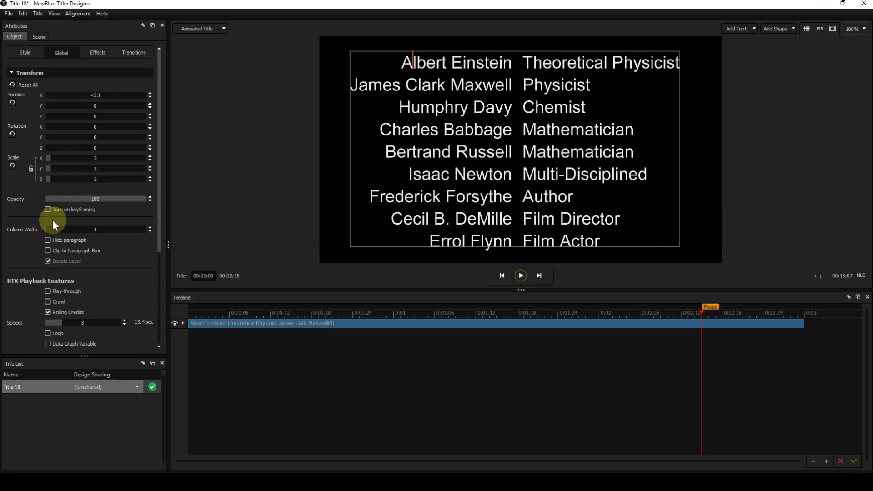
pyautogui.moveTo(49, 229); pyautogui.dragTo(86, 232)
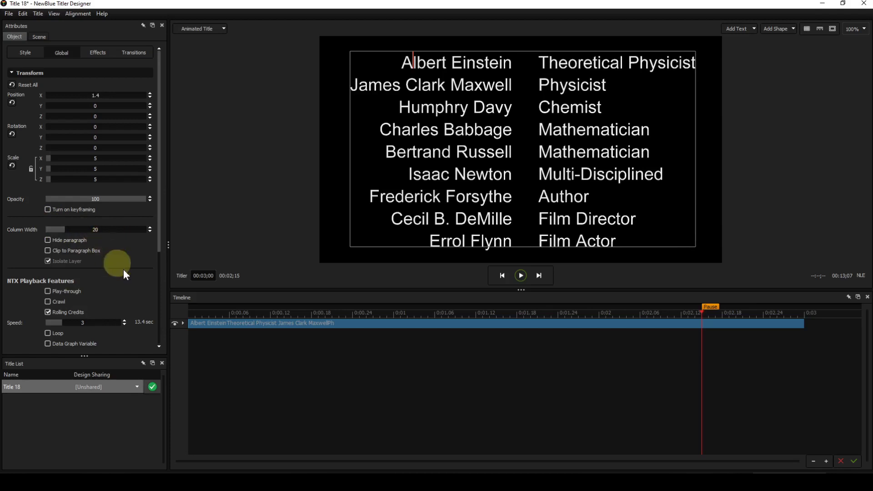
pyautogui.click(206, 317)
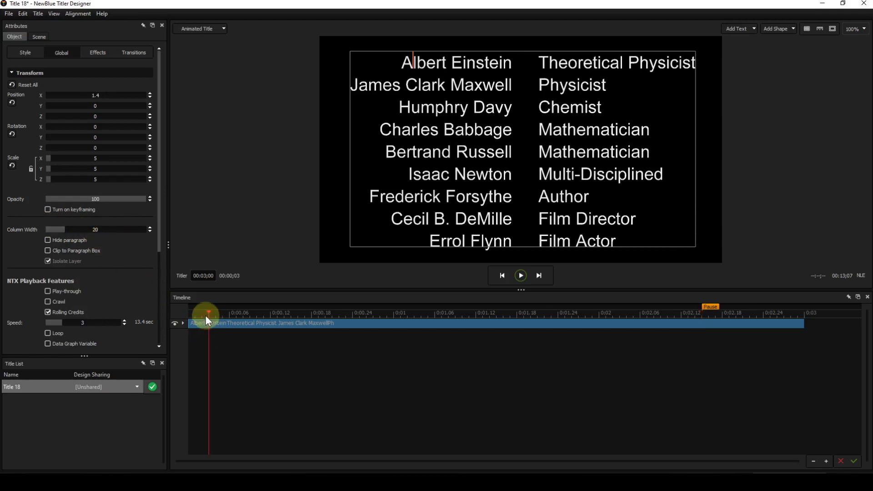
pyautogui.moveTo(207, 314); pyautogui.dragTo(189, 312)
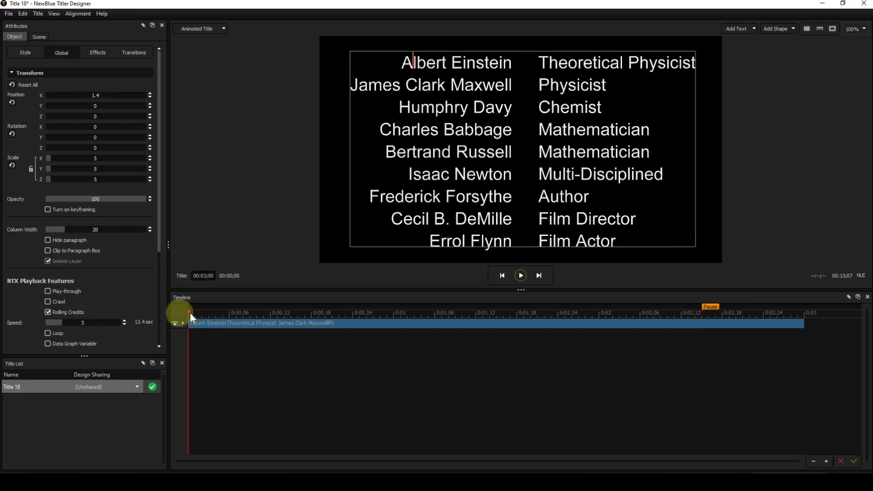
pyautogui.click(521, 275)
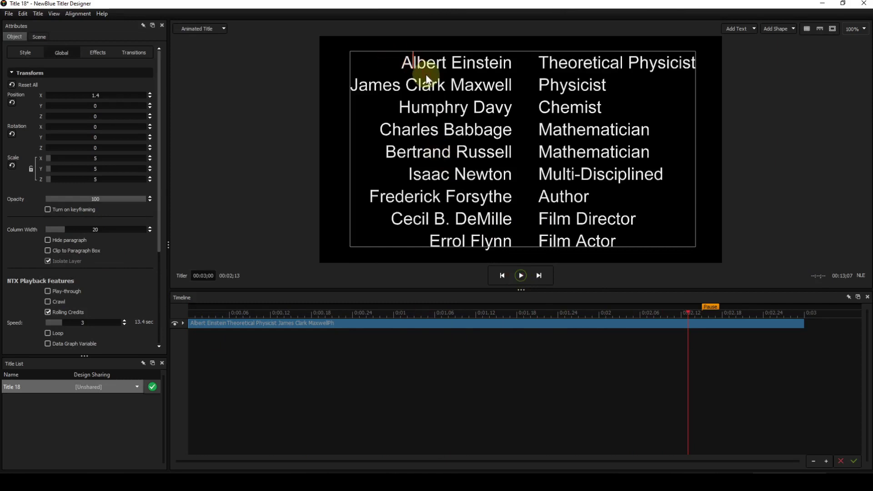
pyautogui.press('BackSpace')
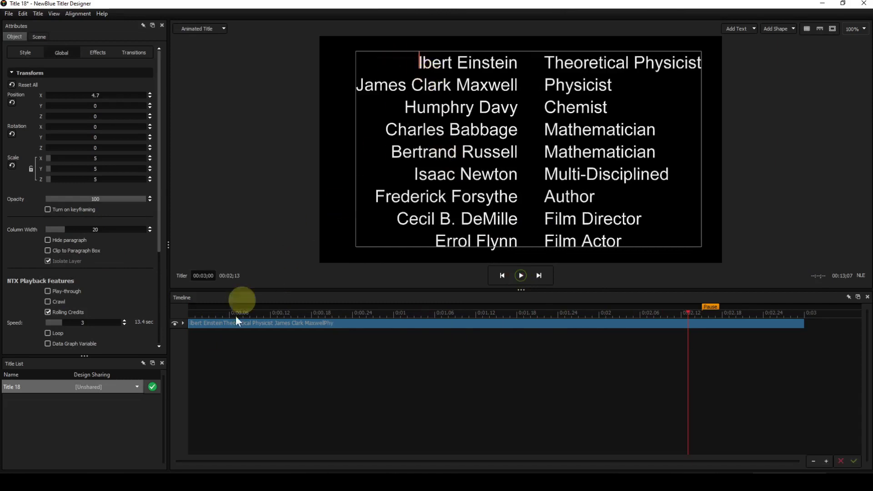
pyautogui.moveTo(202, 314); pyautogui.dragTo(181, 315)
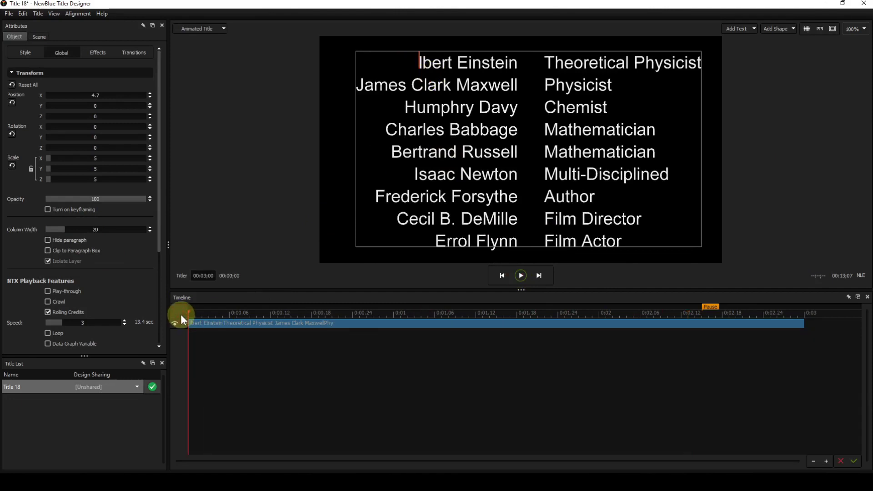
pyautogui.click(521, 274)
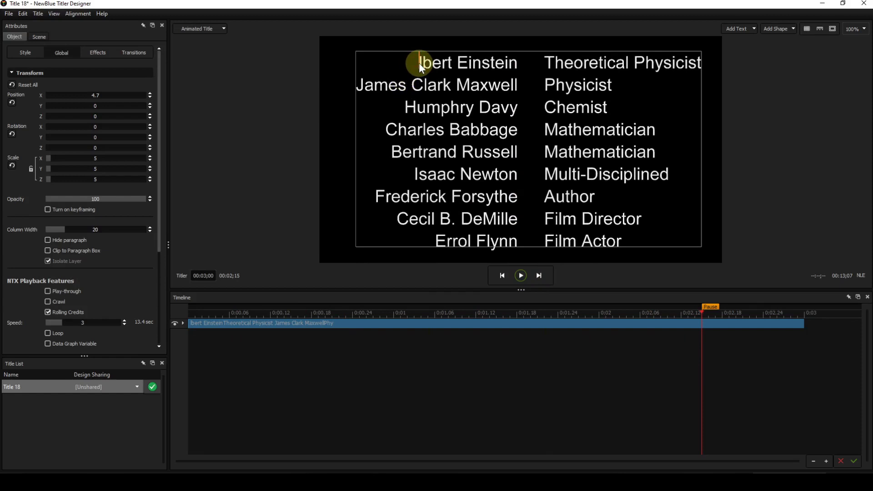
pyautogui.write('A')
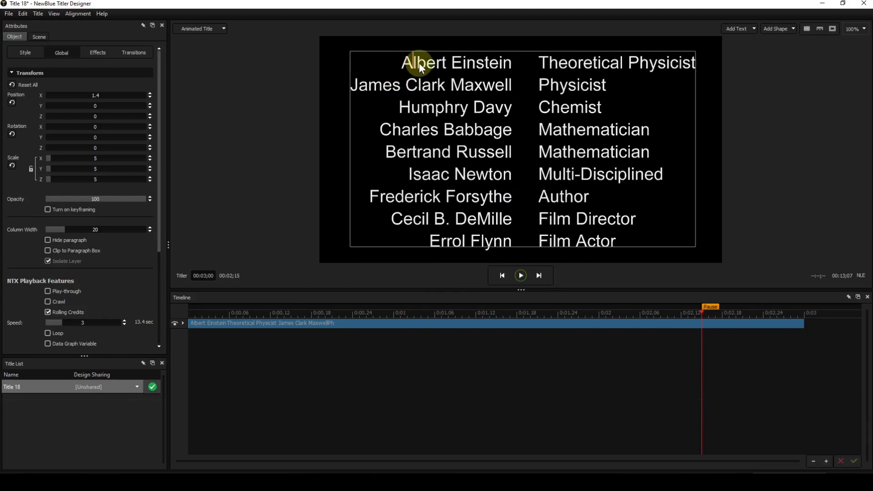